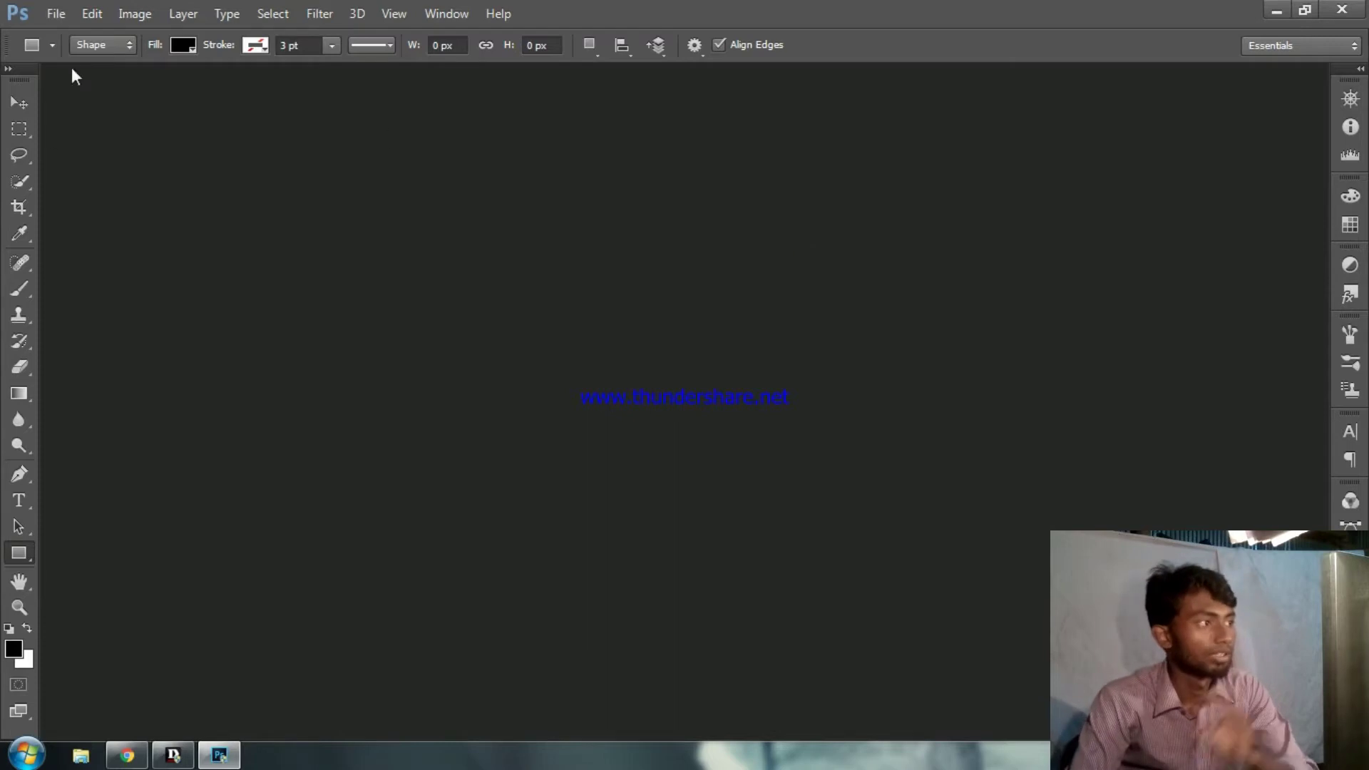
Step: Toggle the toolbox between one and two columns, then hide the Tools panel via Window > Tools
click(7, 69)
click(7, 68)
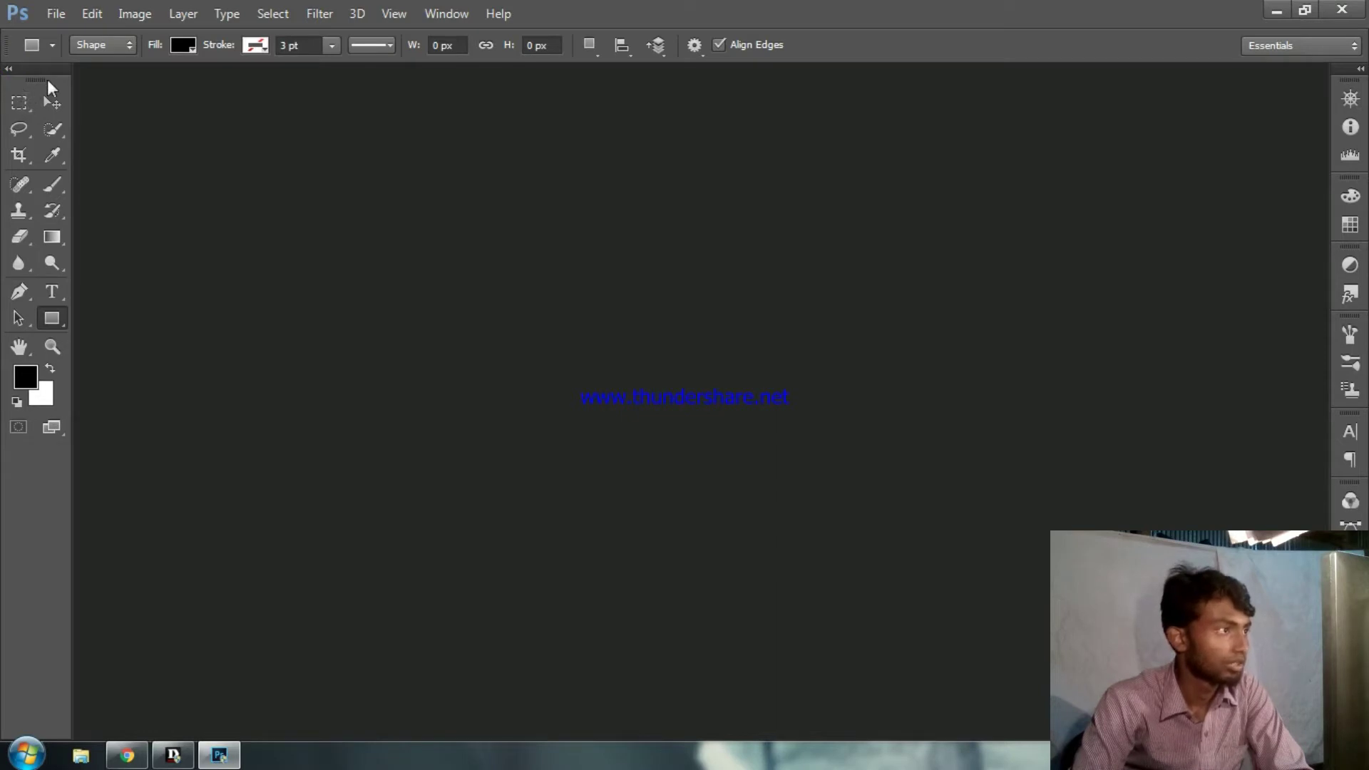
click(447, 14)
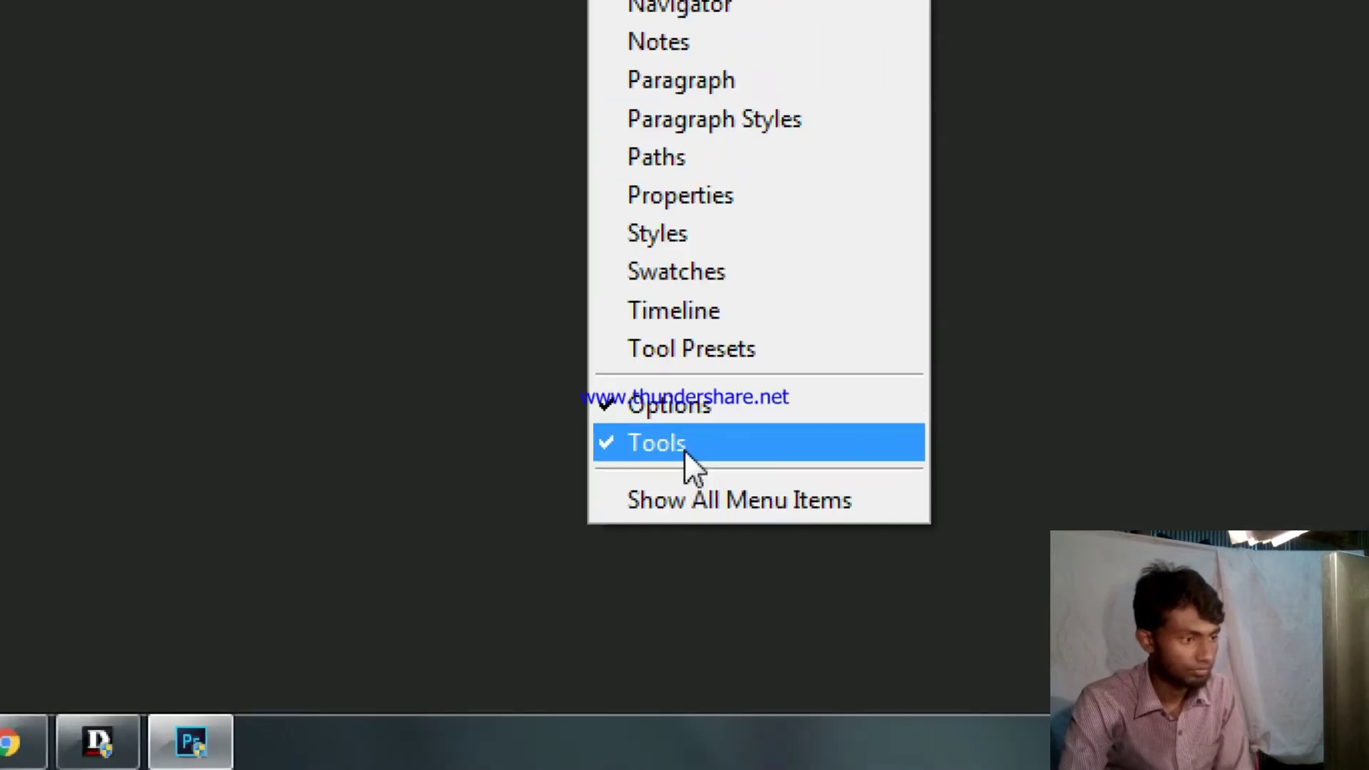
click(644, 442)
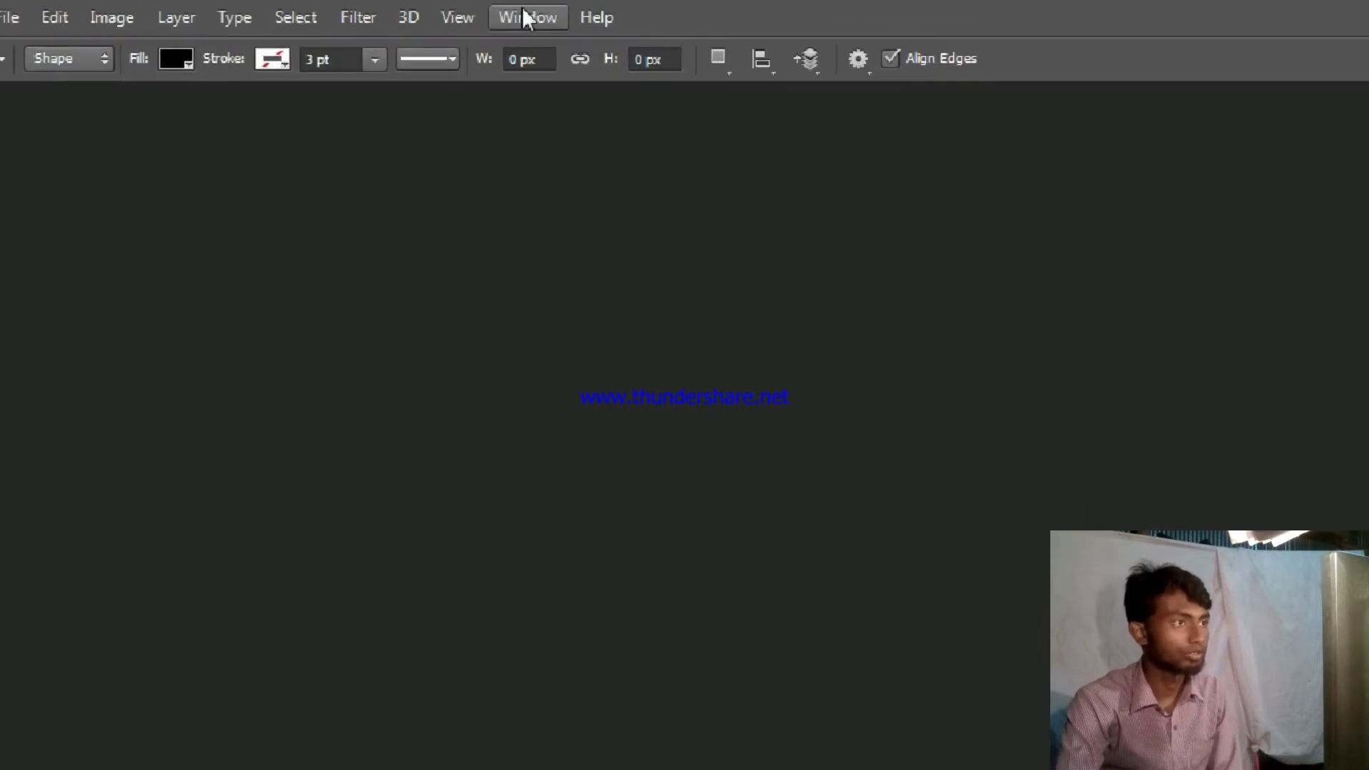
Step: Toggle Window > Tools twice more, leaving the Tools panel hidden
click(641, 22)
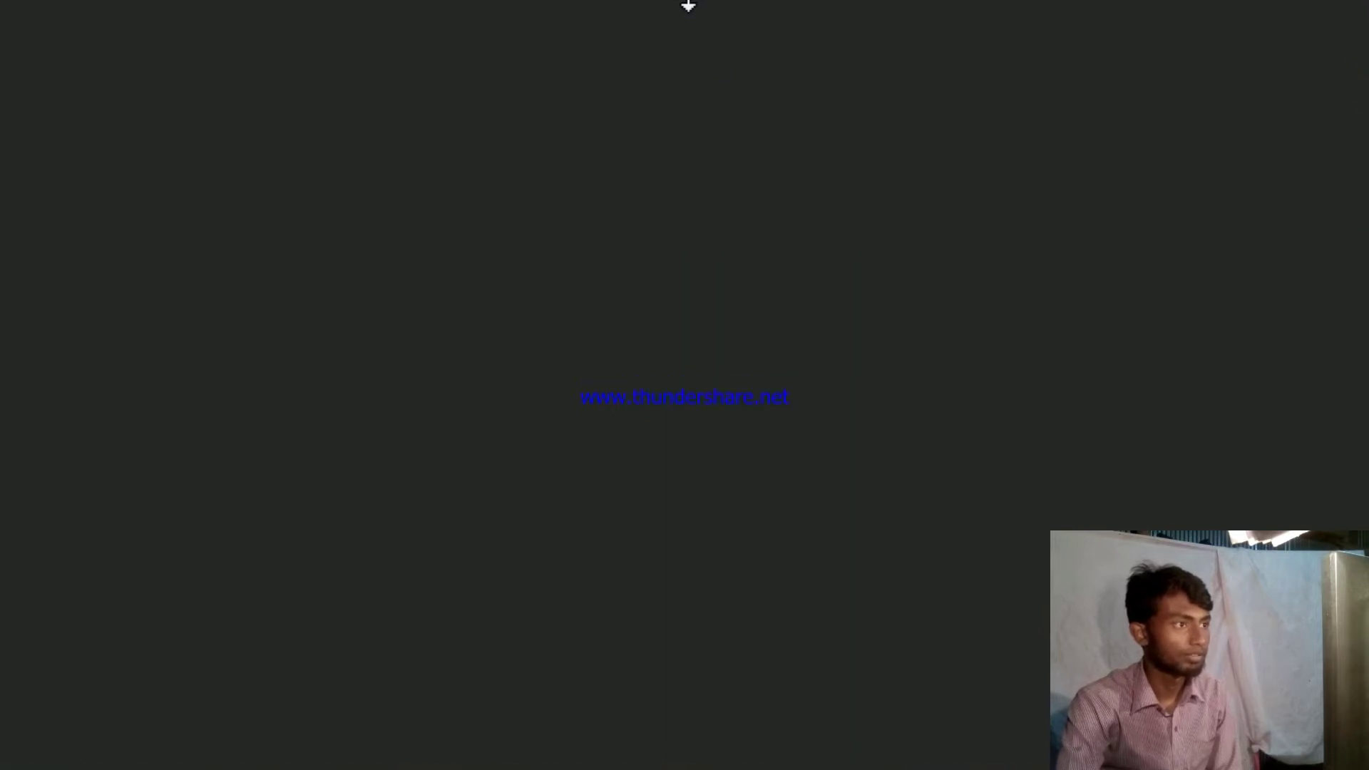
click(646, 18)
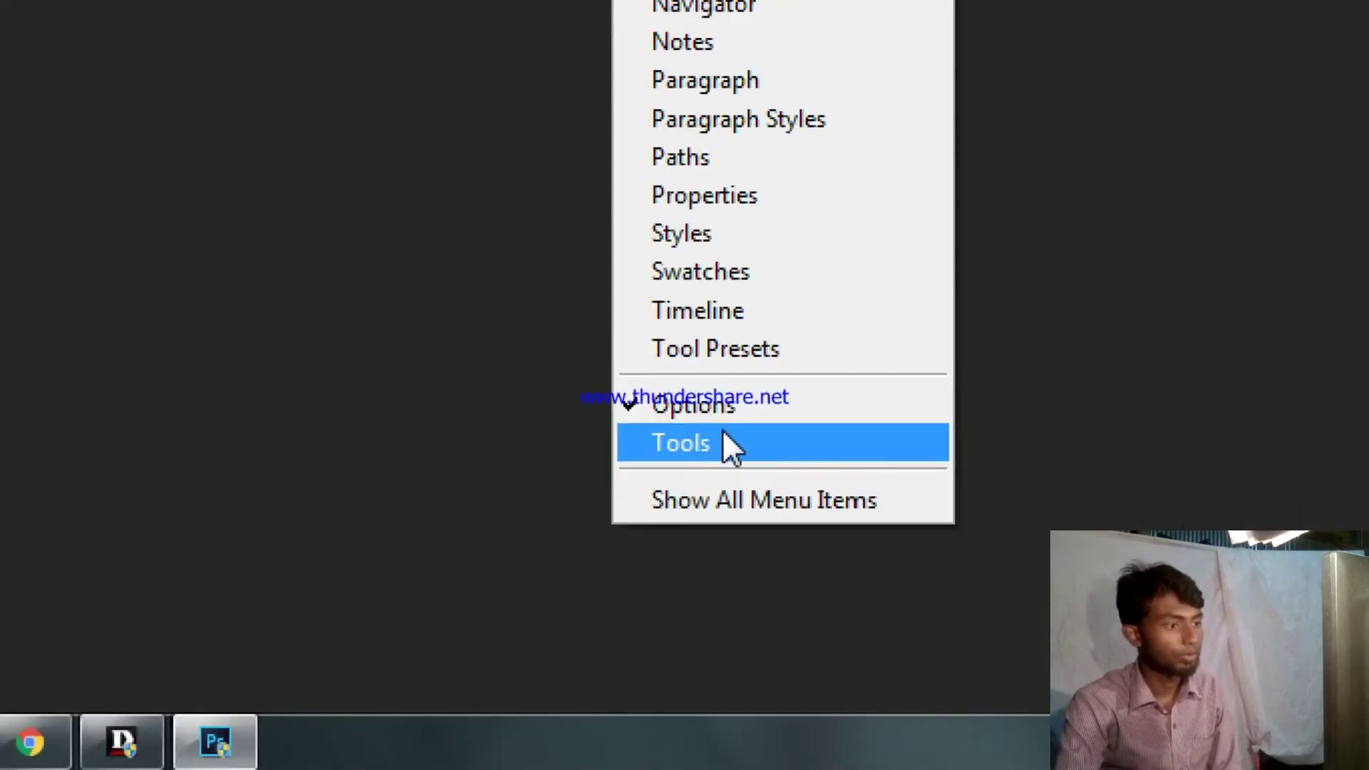
click(692, 452)
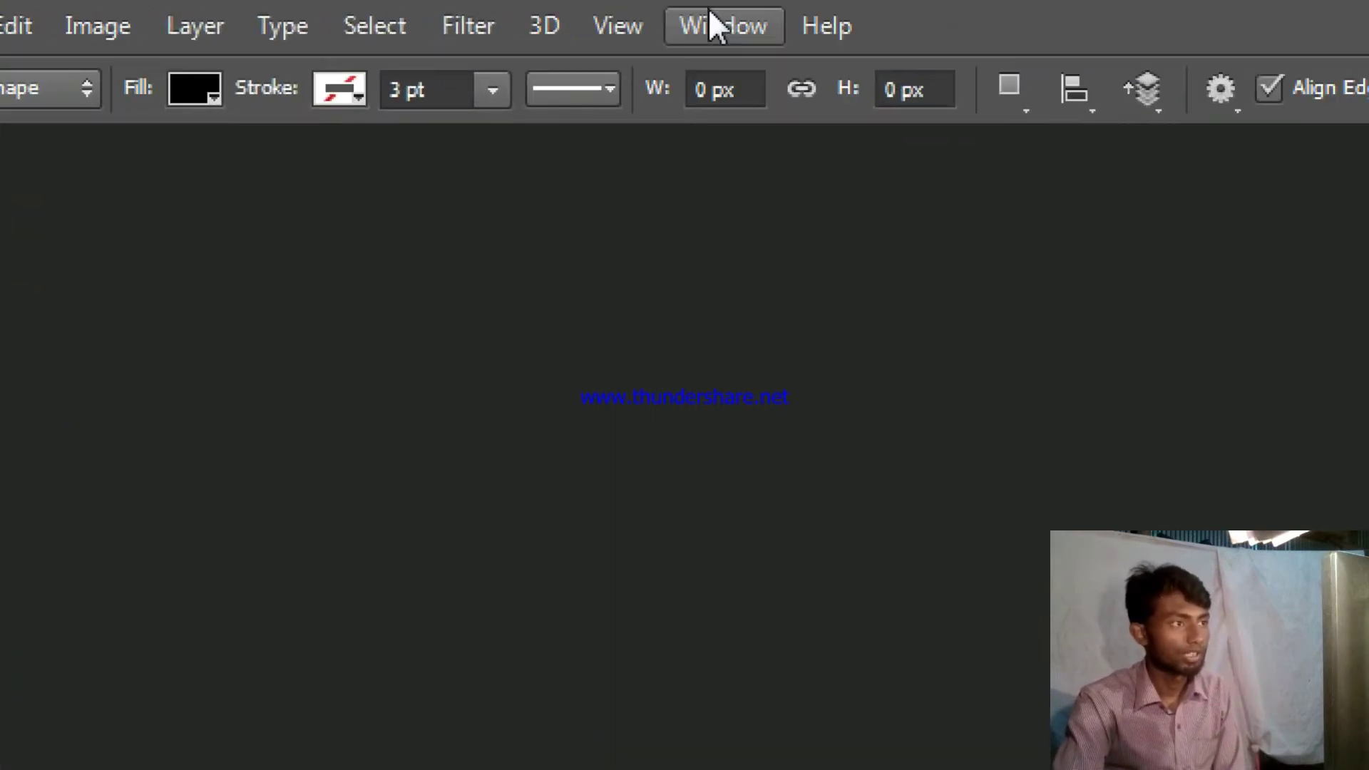
click(710, 20)
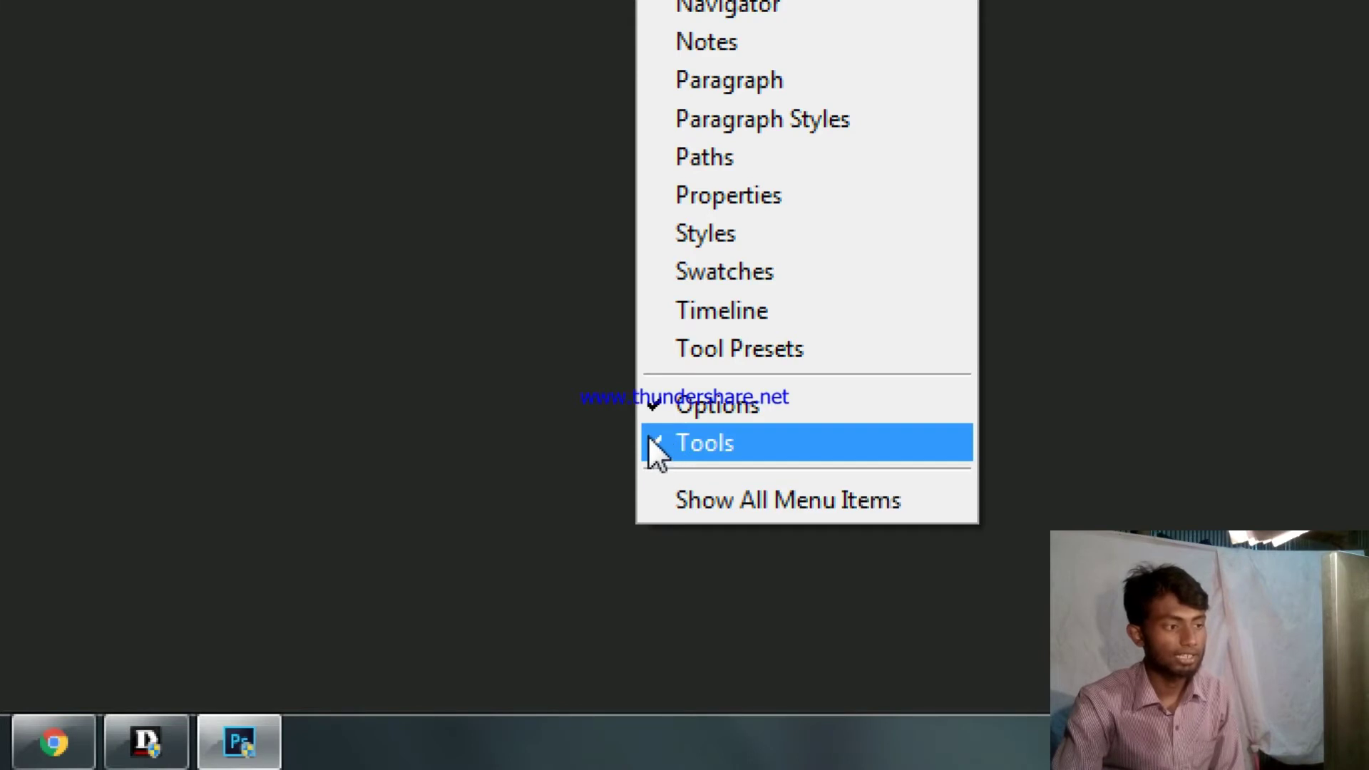
click(666, 438)
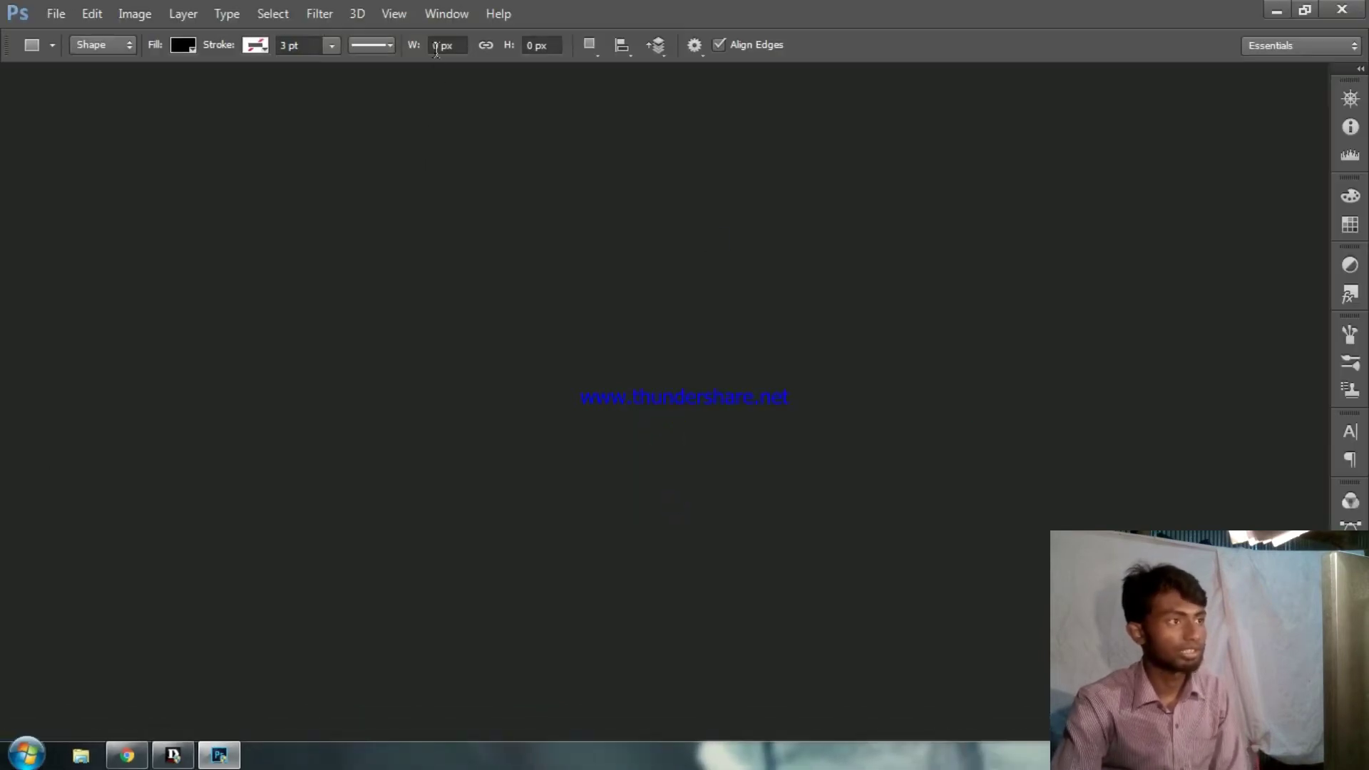
Step: Restore the Tools panel via Window > Tools and close the Actions/Layers panel group with Close Tab Group
click(444, 13)
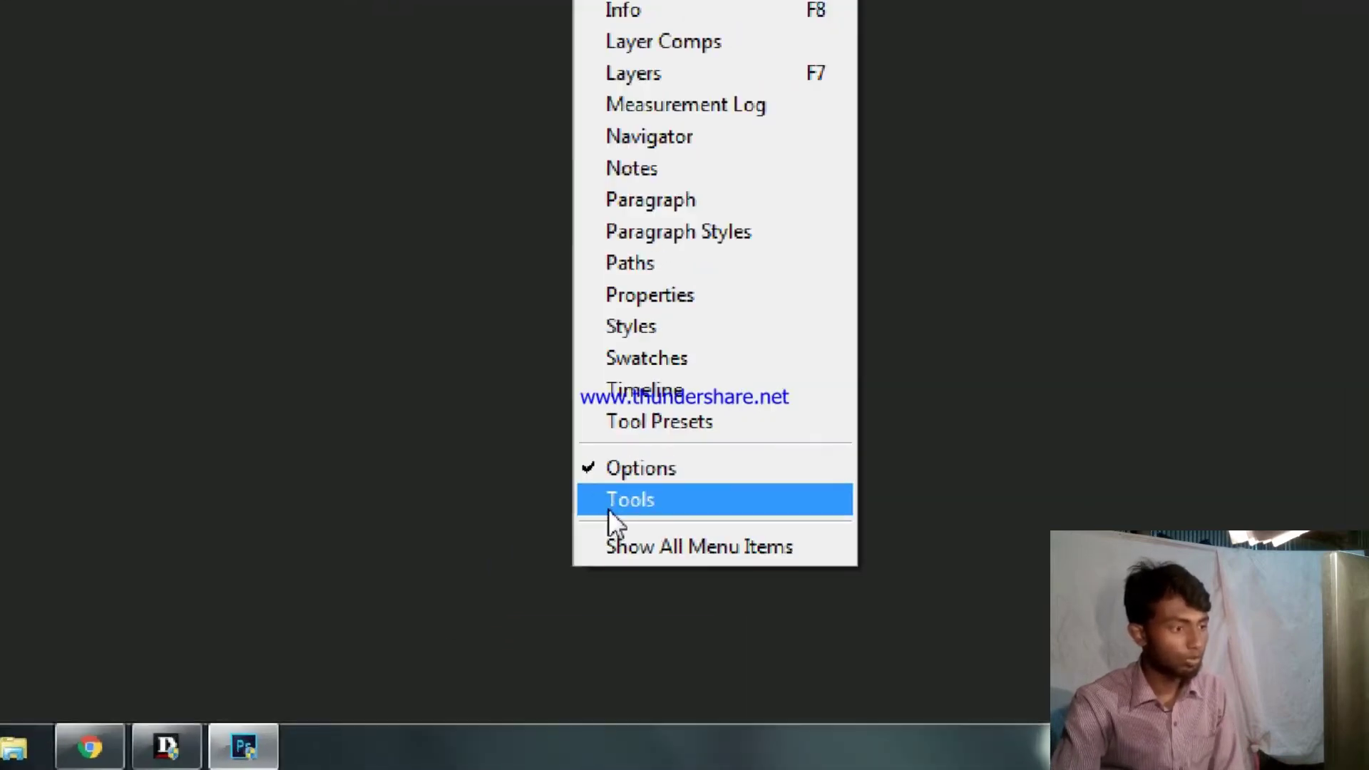
click(610, 508)
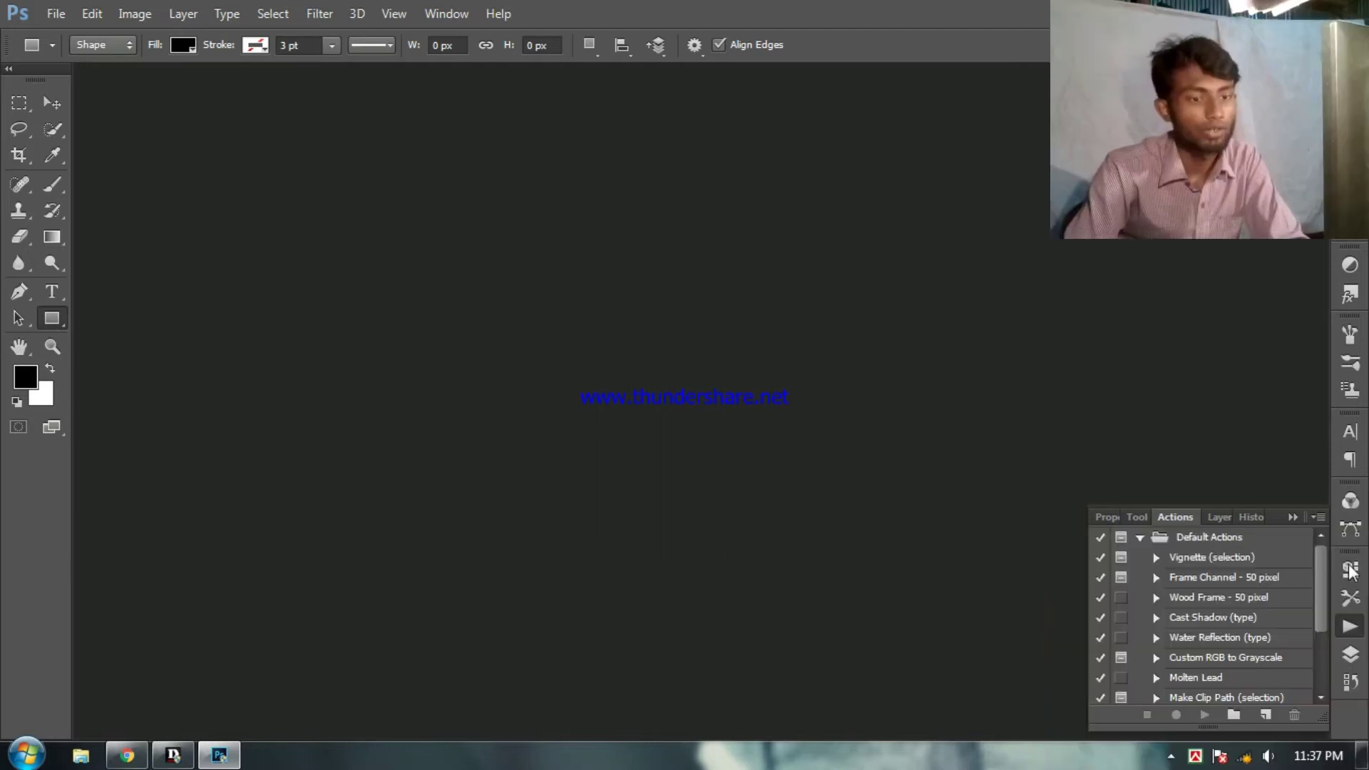
click(1294, 515)
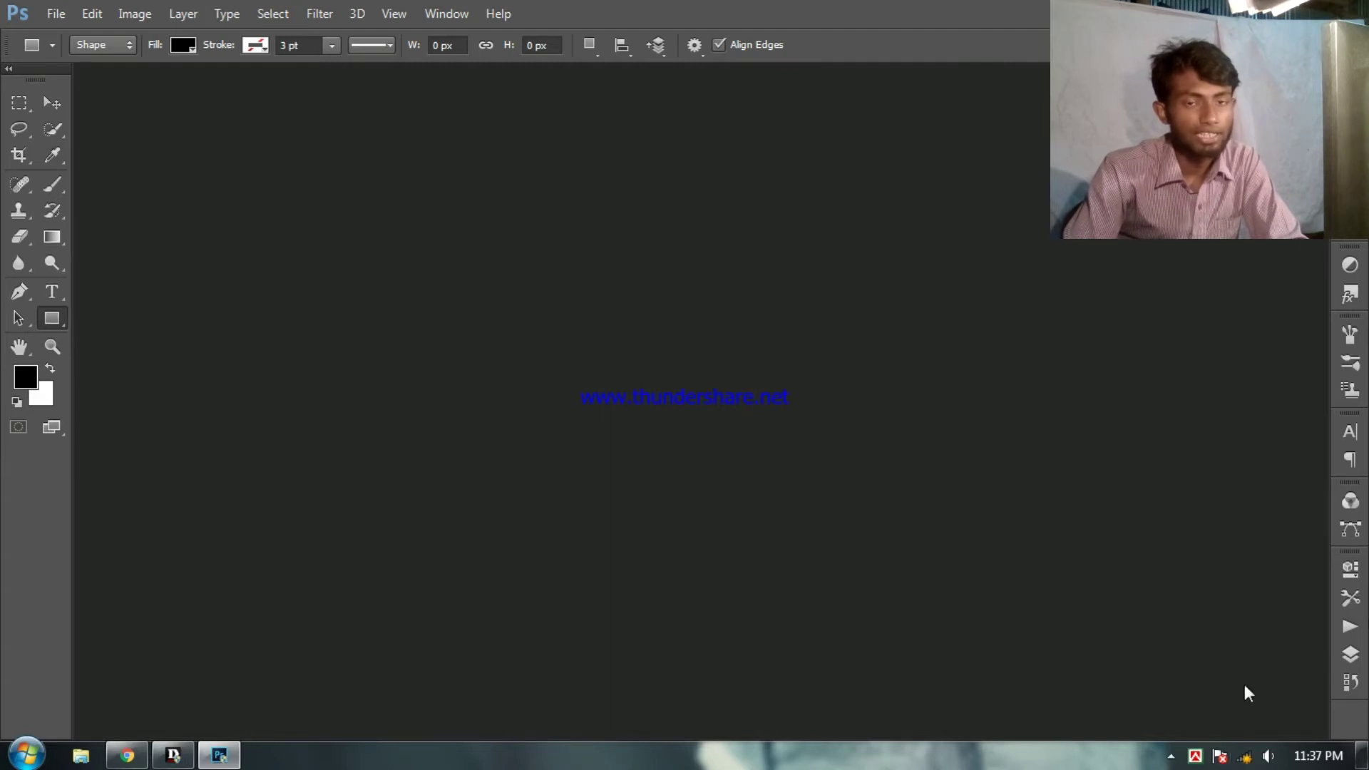
click(1350, 654)
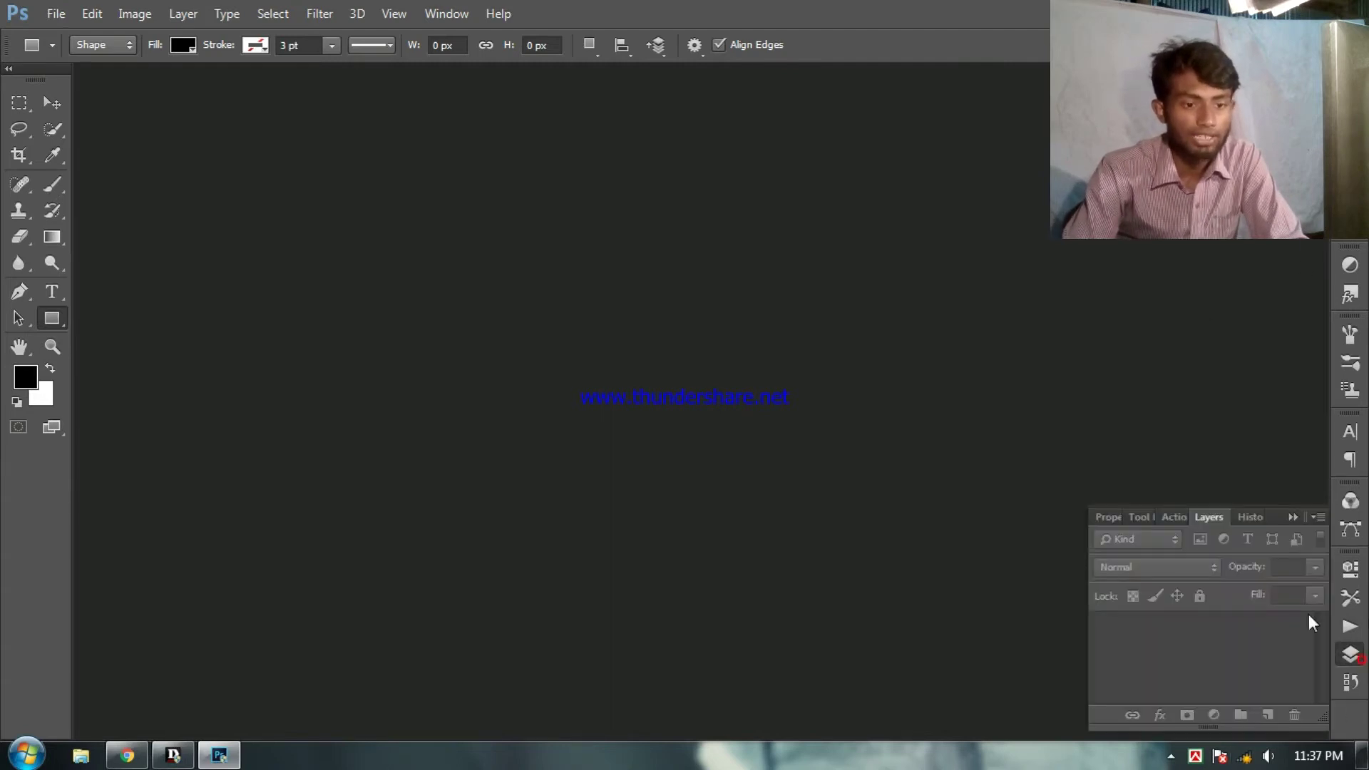
click(1315, 518)
click(1238, 487)
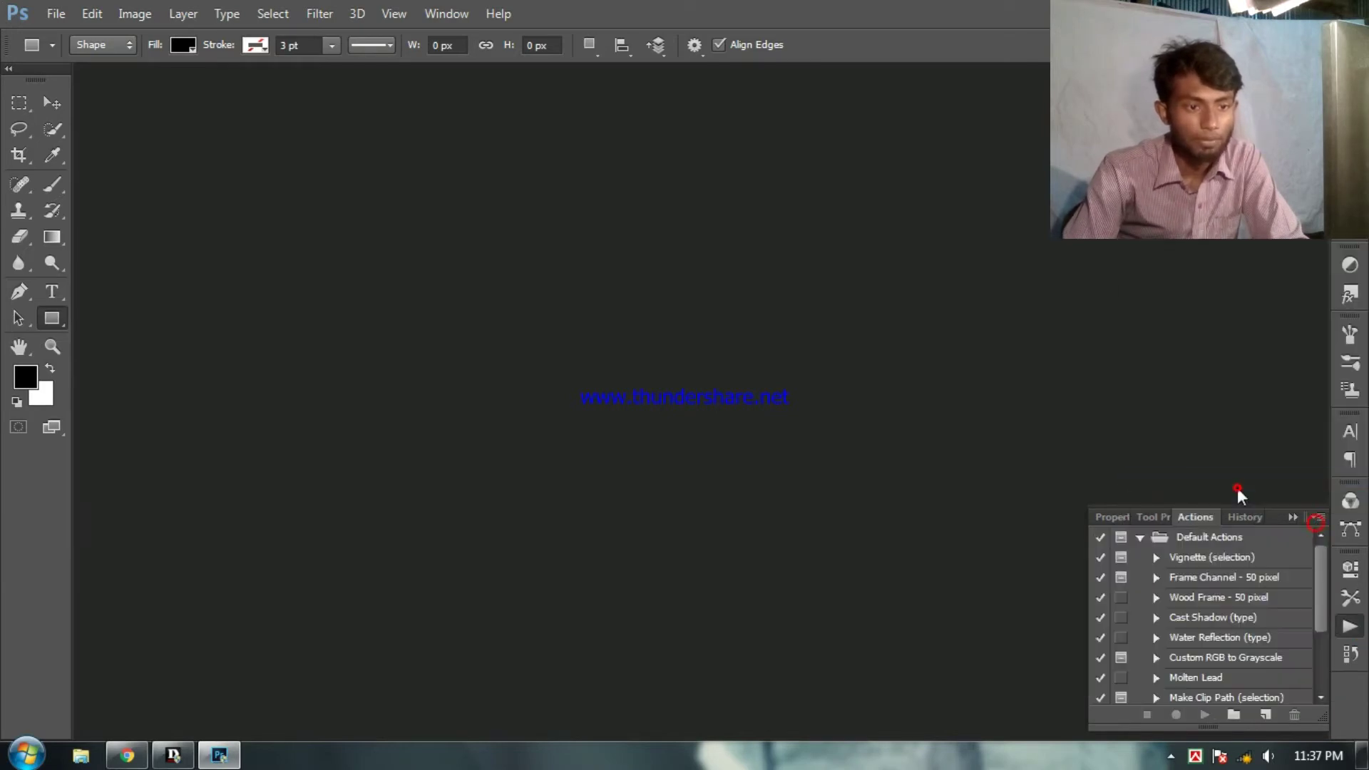
click(1316, 520)
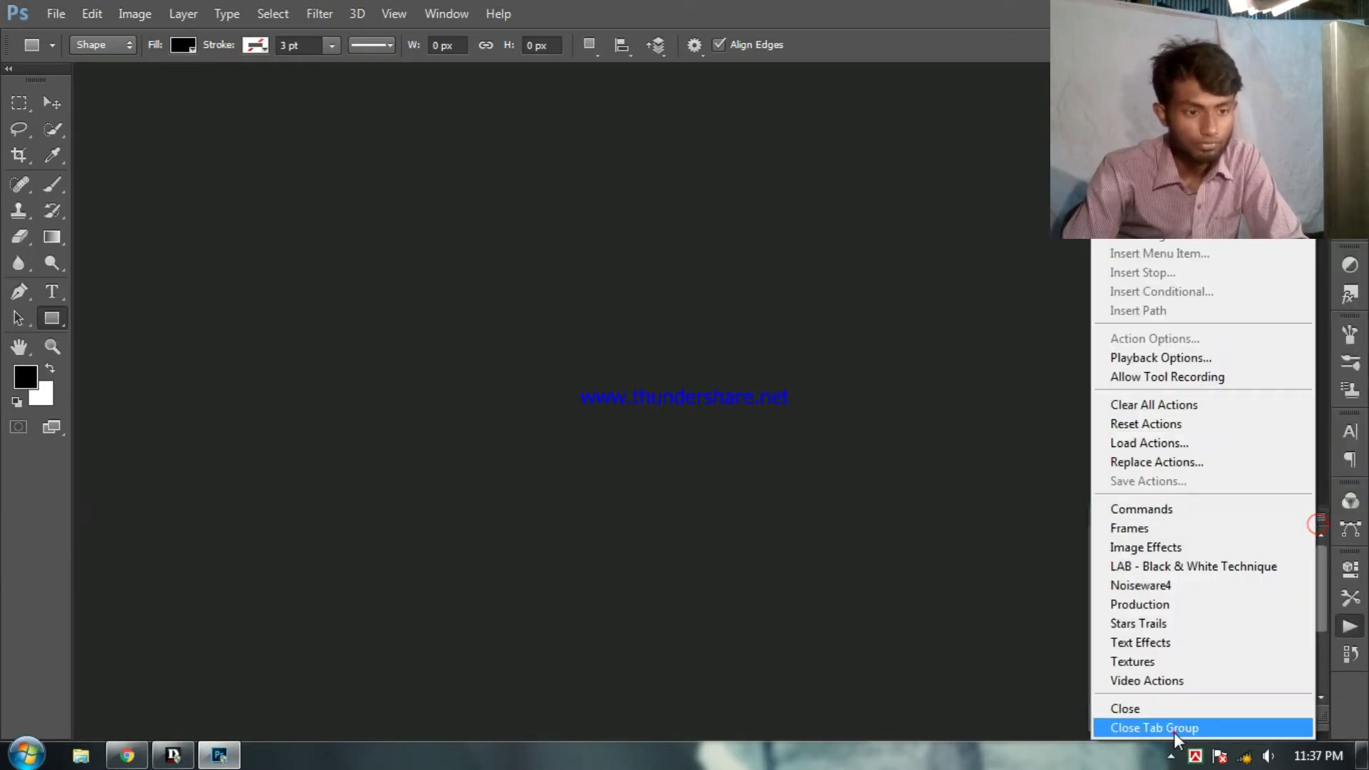
click(1174, 728)
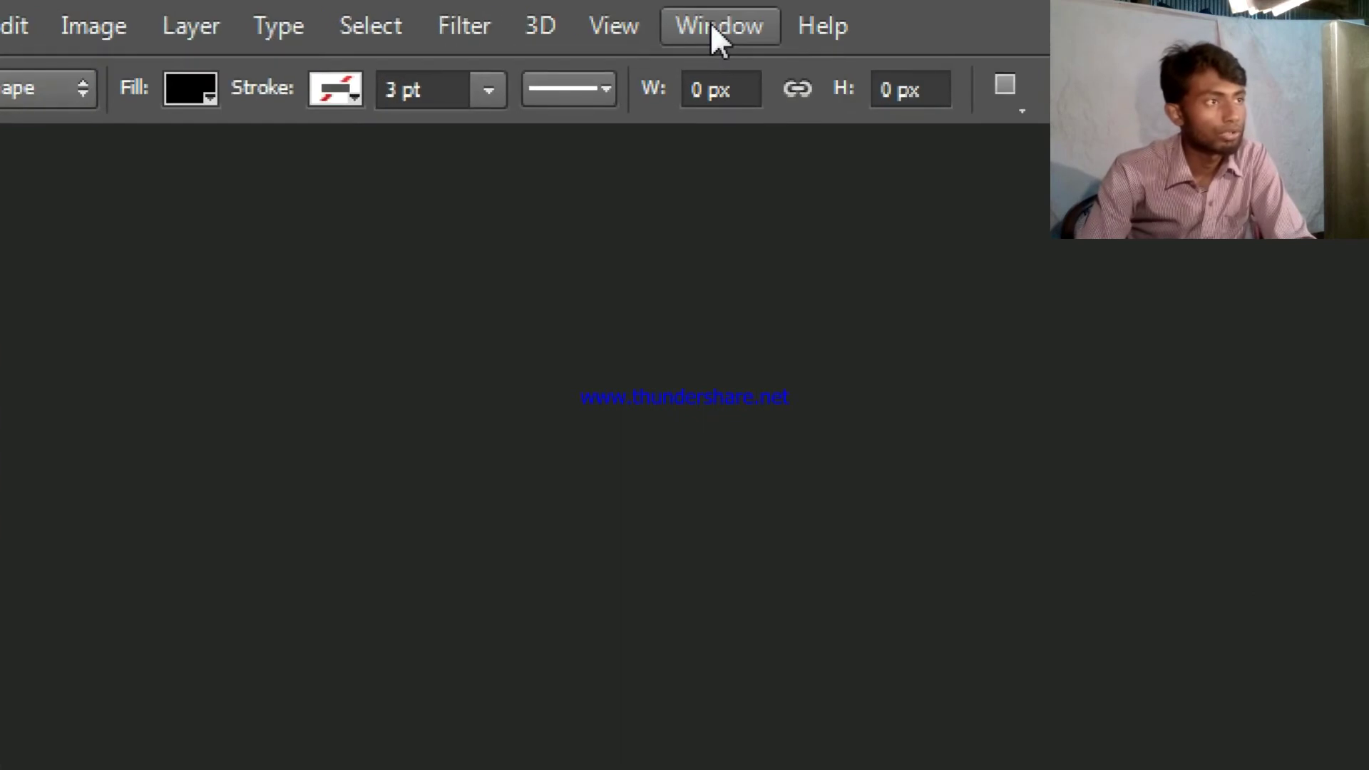
Step: Reopen the Layers panel from the Window menu and bring its tab to the front of the docked group
click(515, 14)
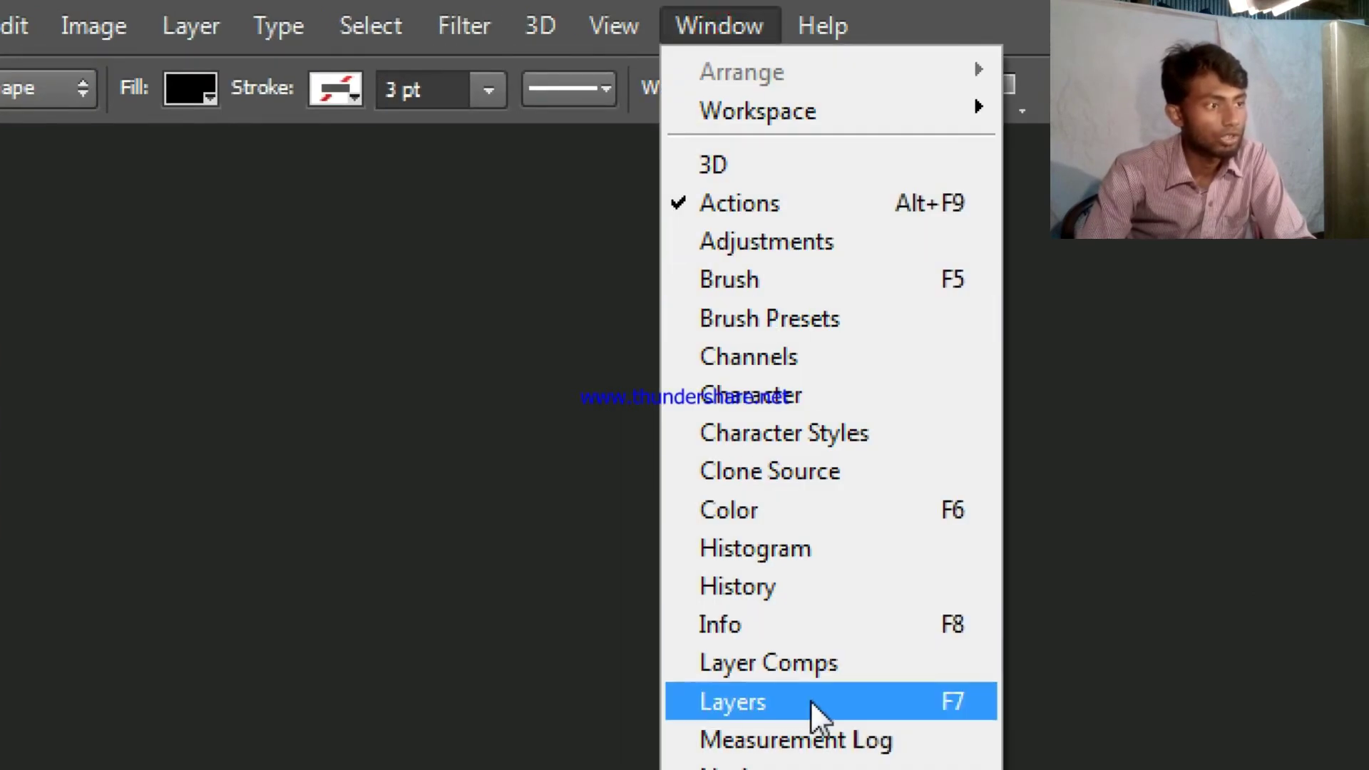
click(938, 705)
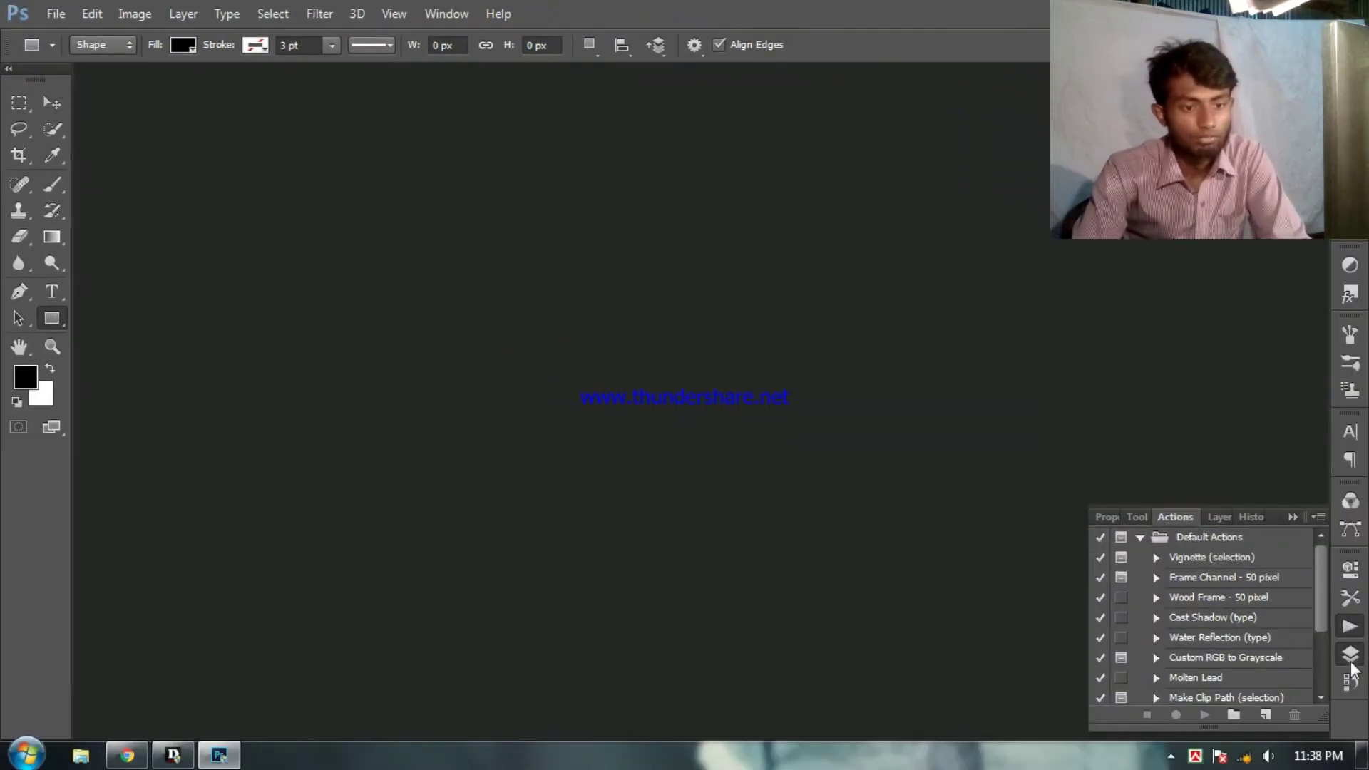
click(1351, 660)
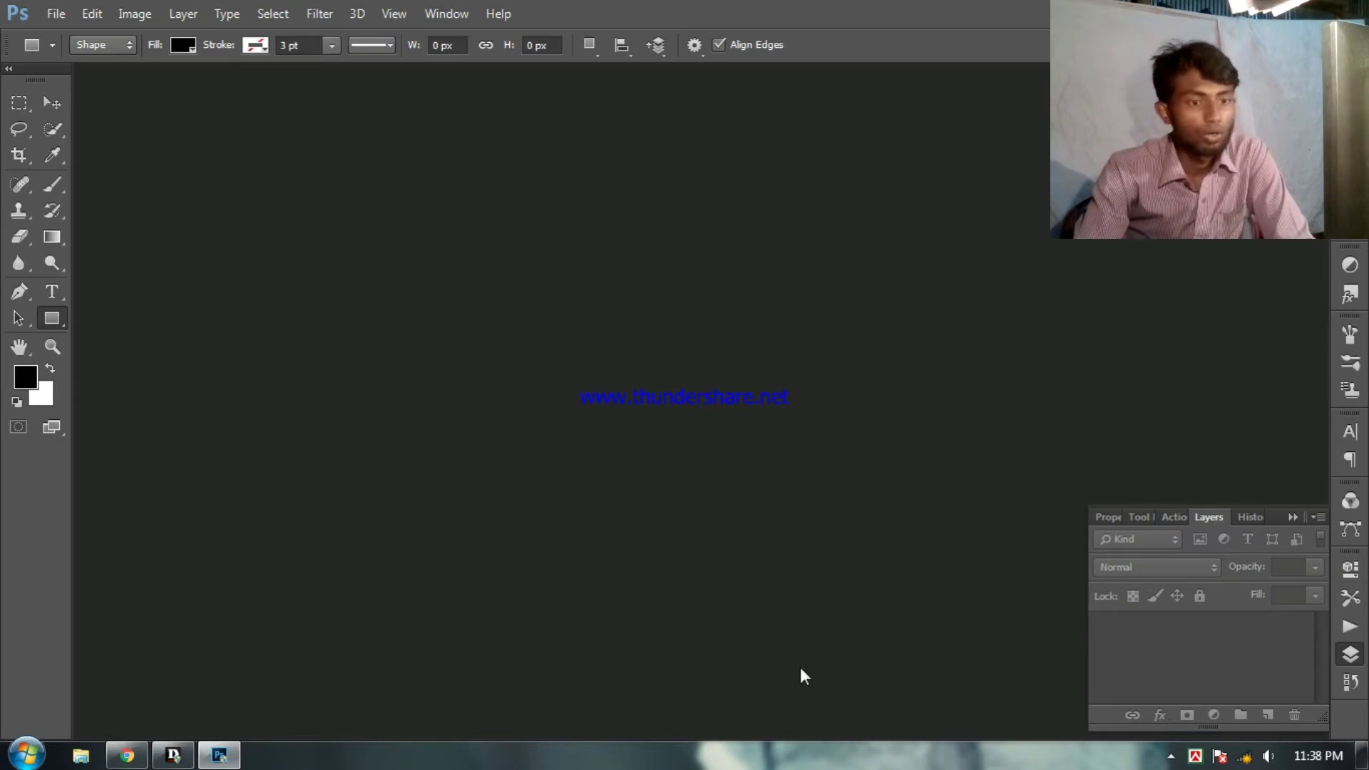
Step: Create Untitled-1, a white 7 × 5 inch document at 72 pixels/inch
click(53, 14)
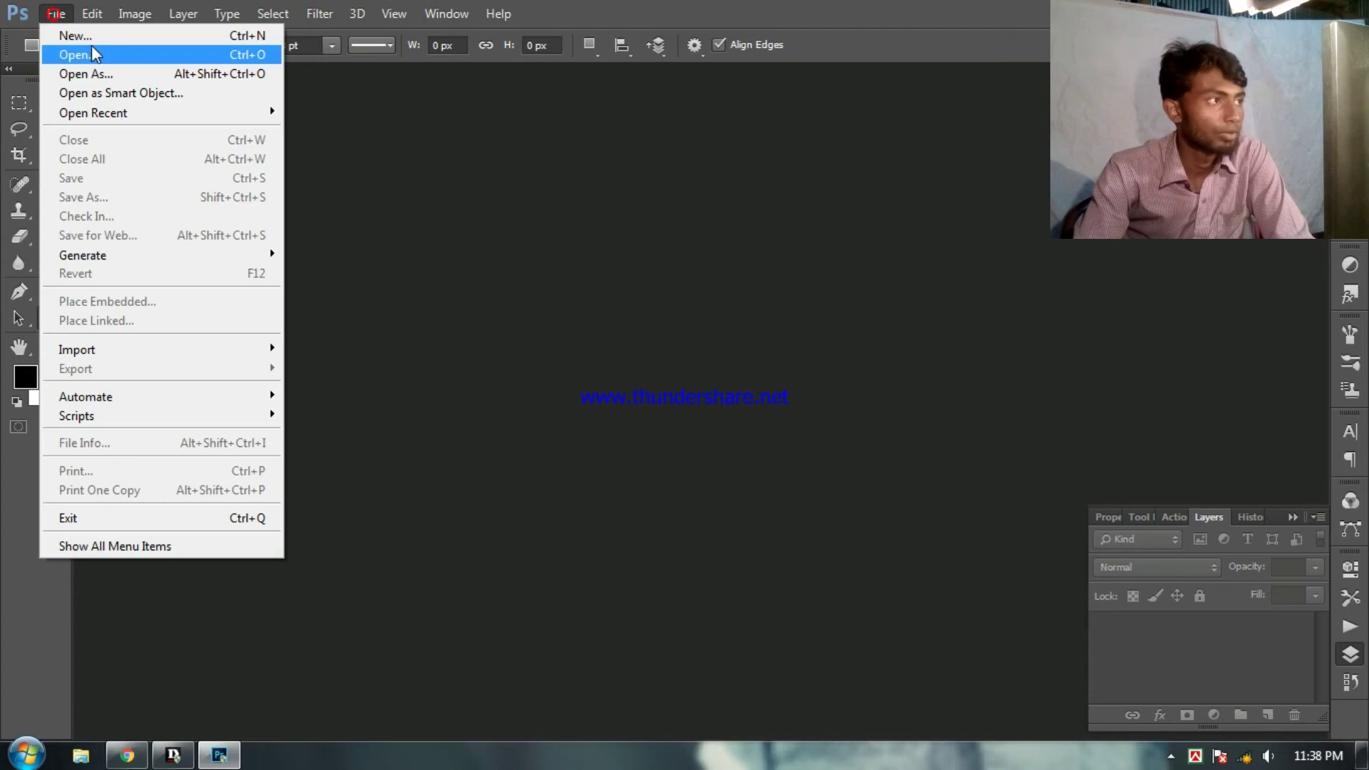
click(672, 286)
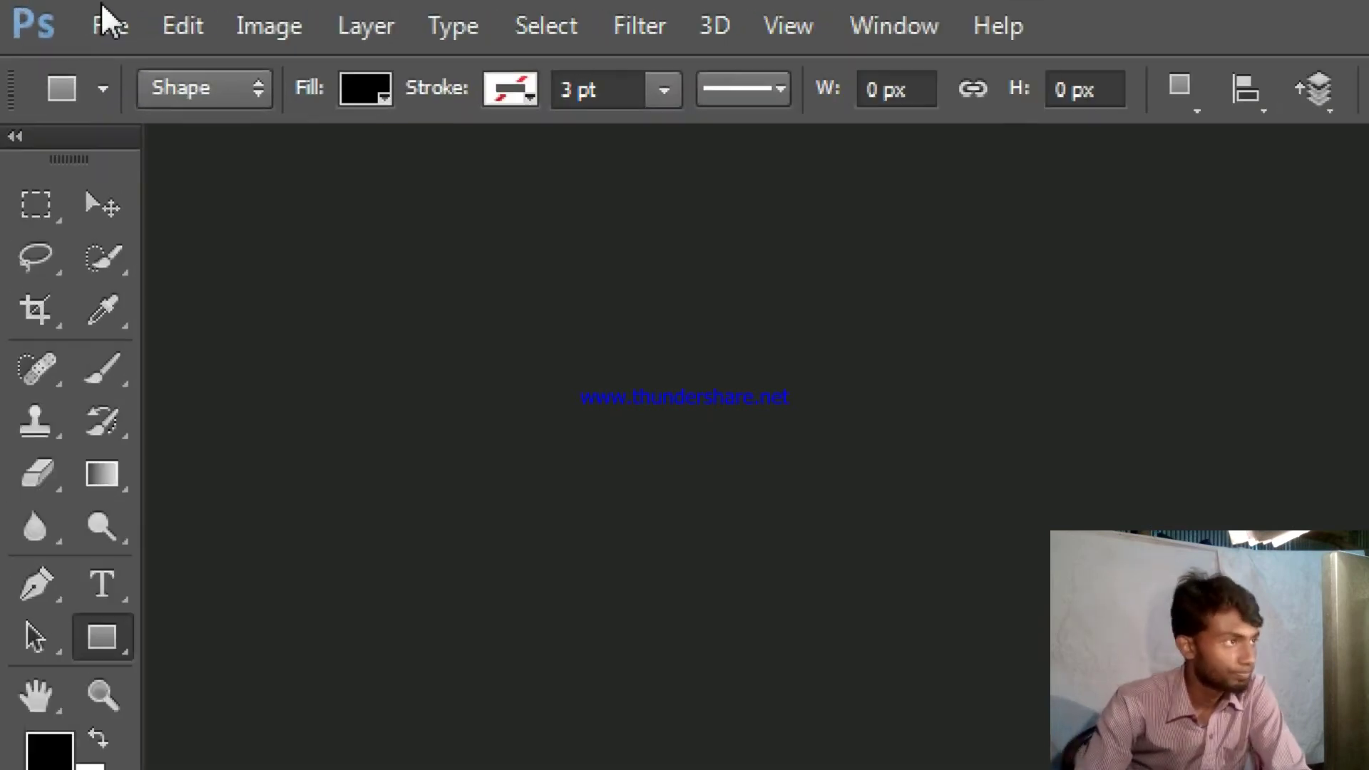
click(107, 21)
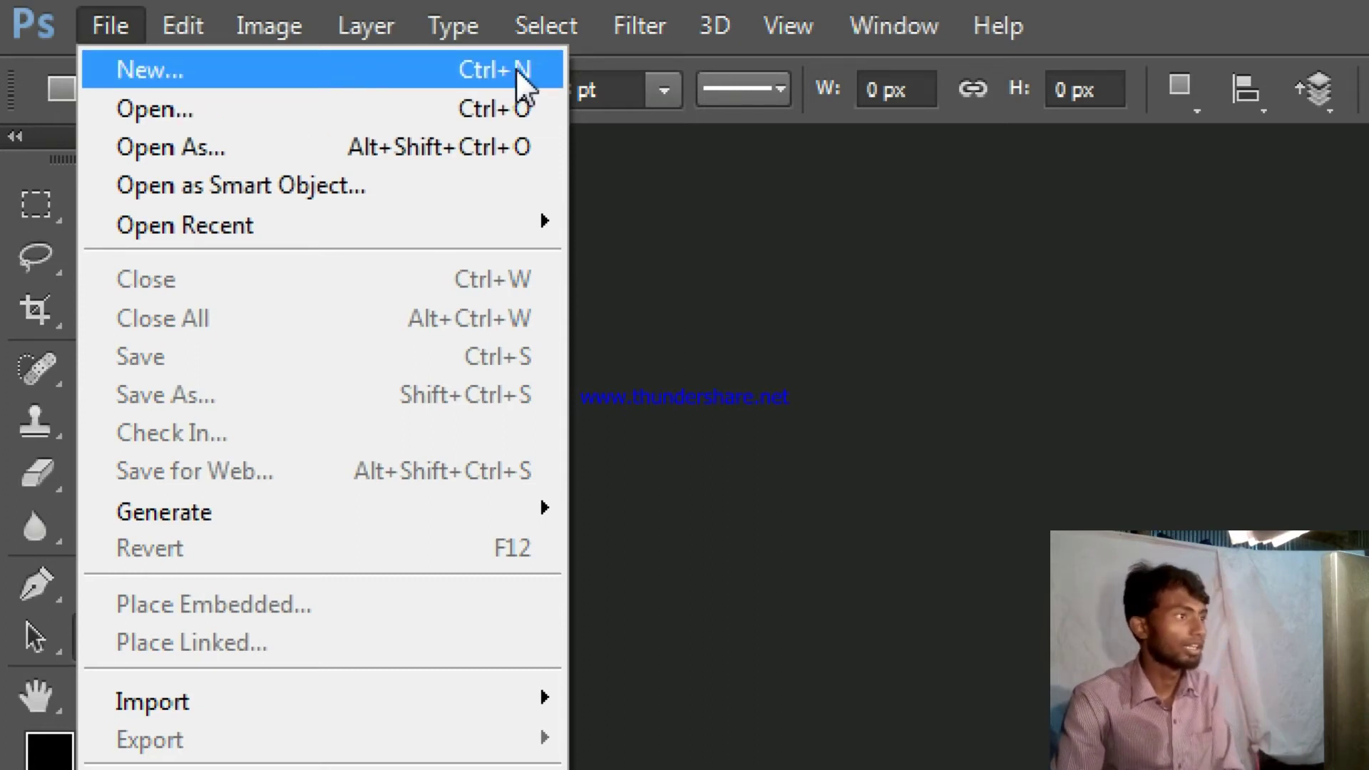
click(516, 69)
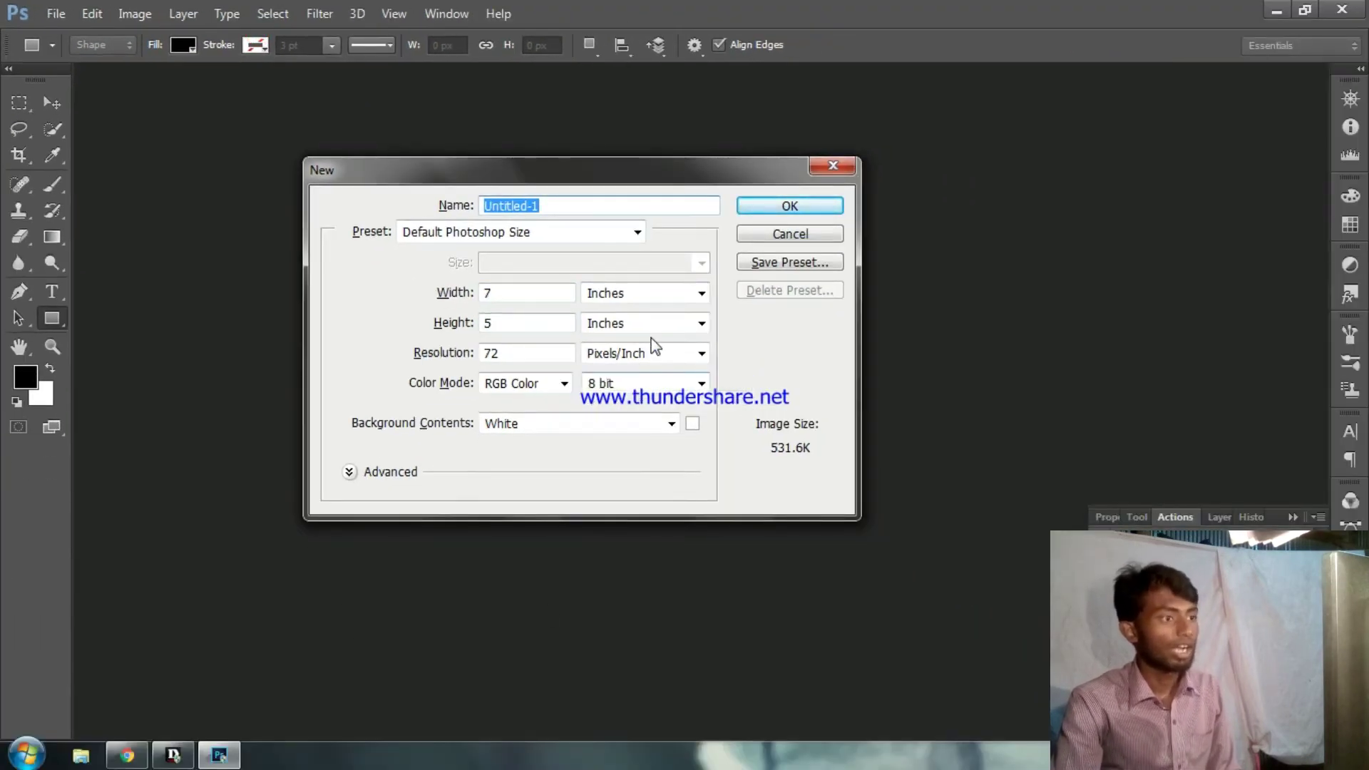
click(845, 169)
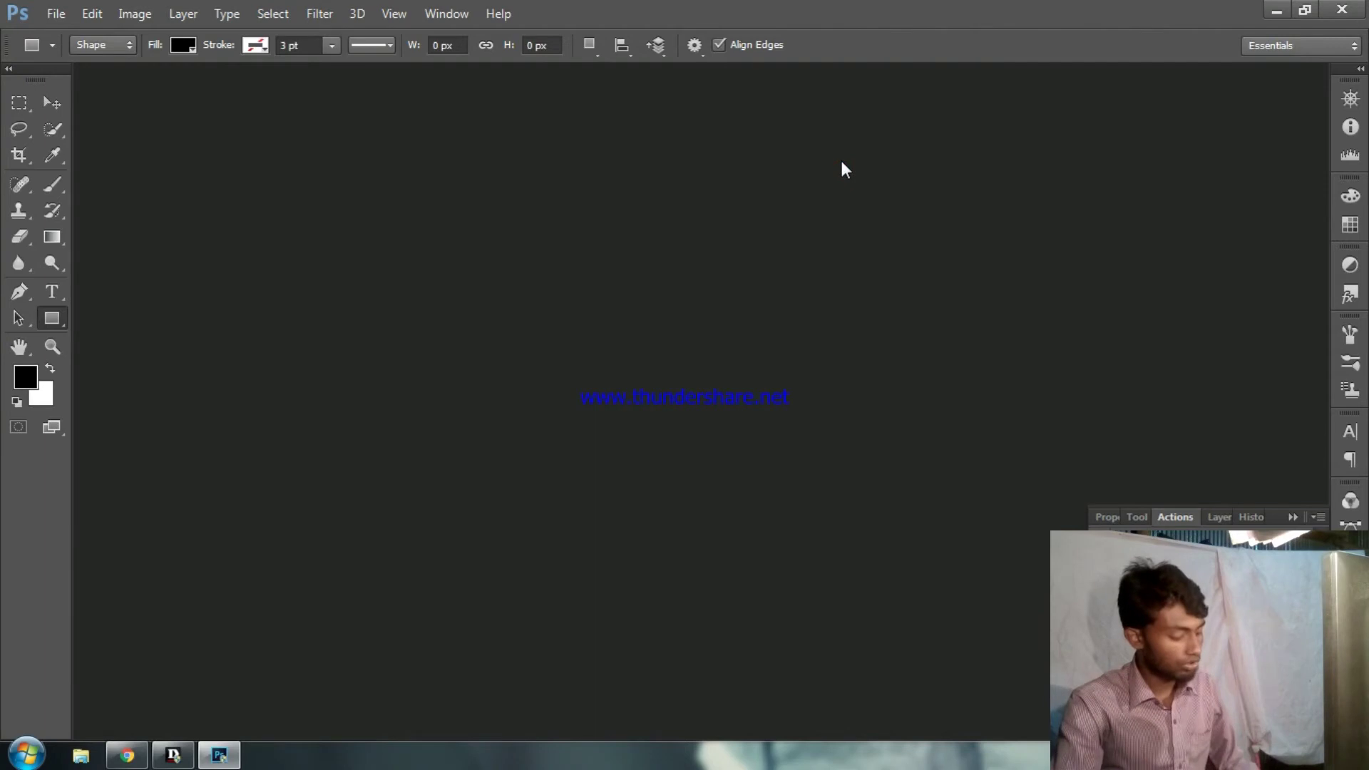
key(ctrl+n)
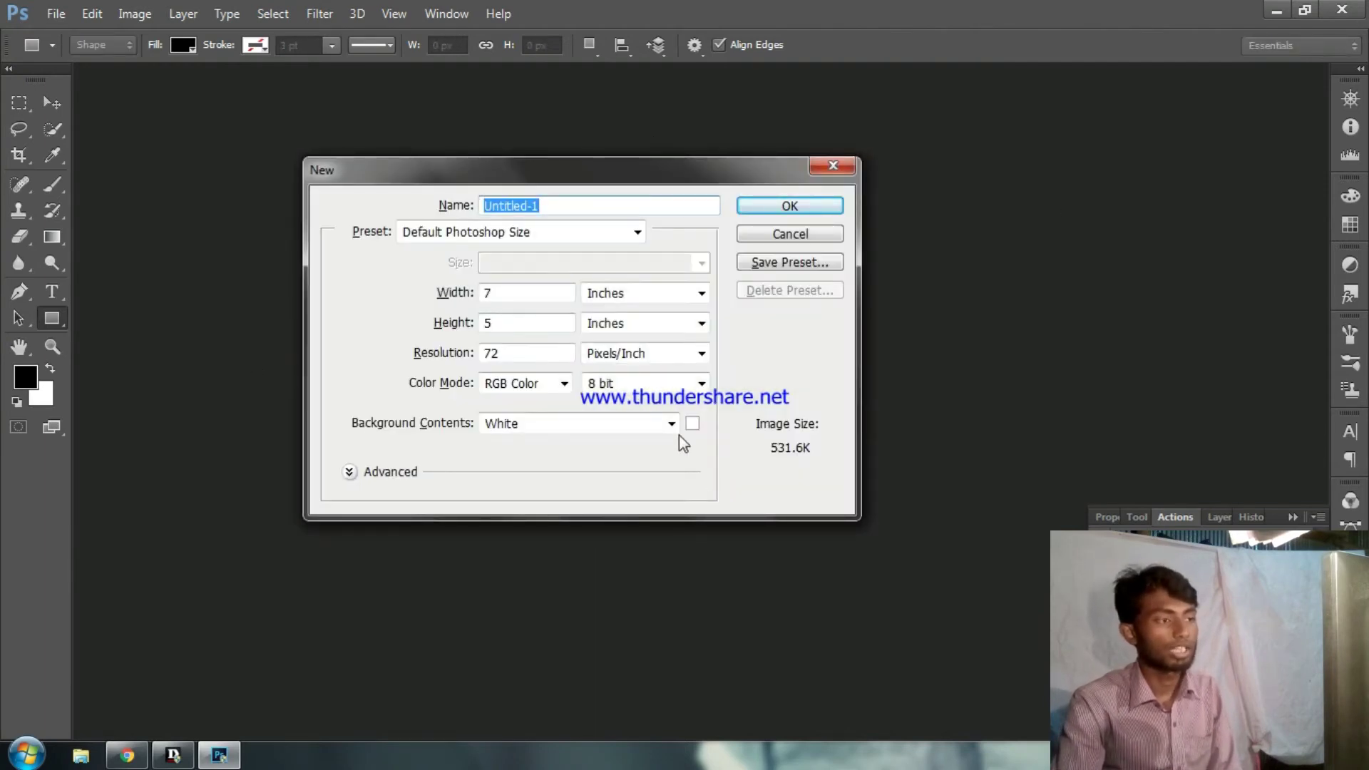
double_click(524, 291)
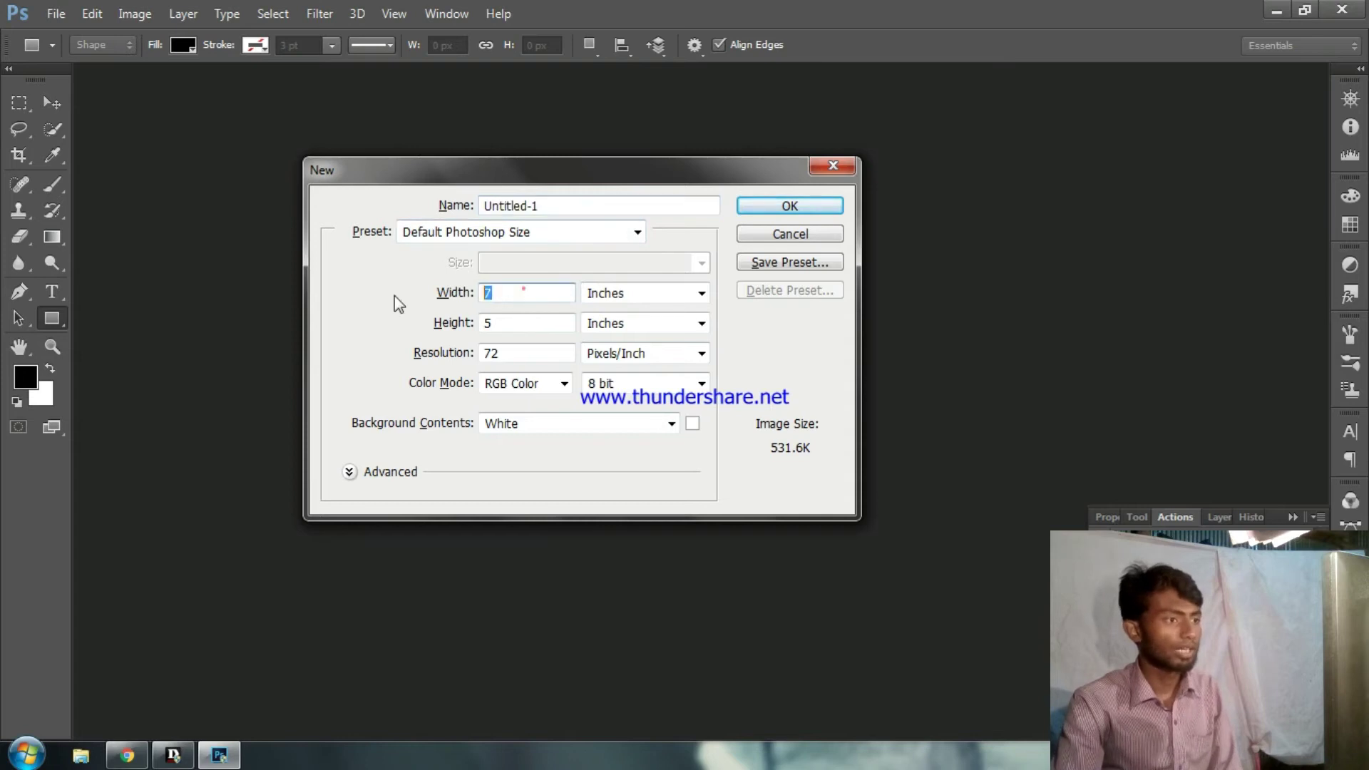
double_click(513, 322)
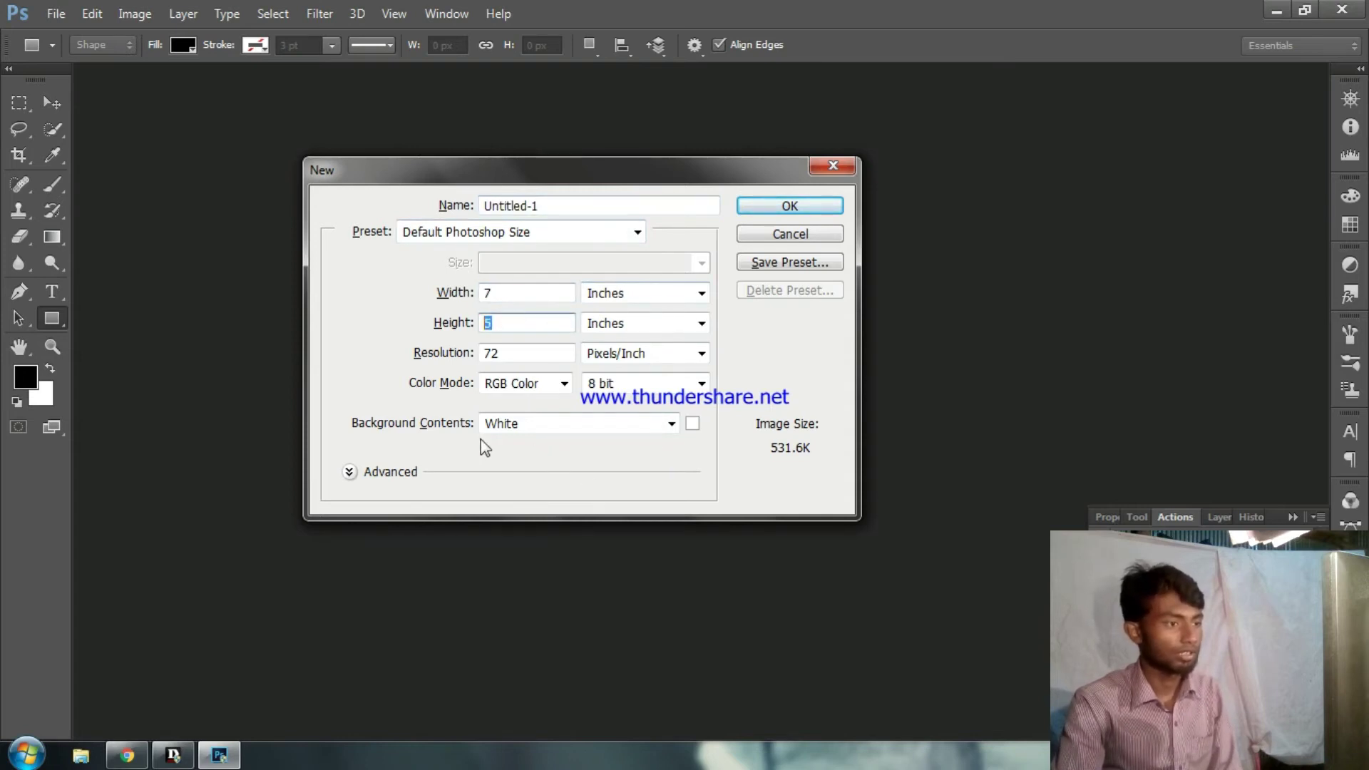
click(742, 204)
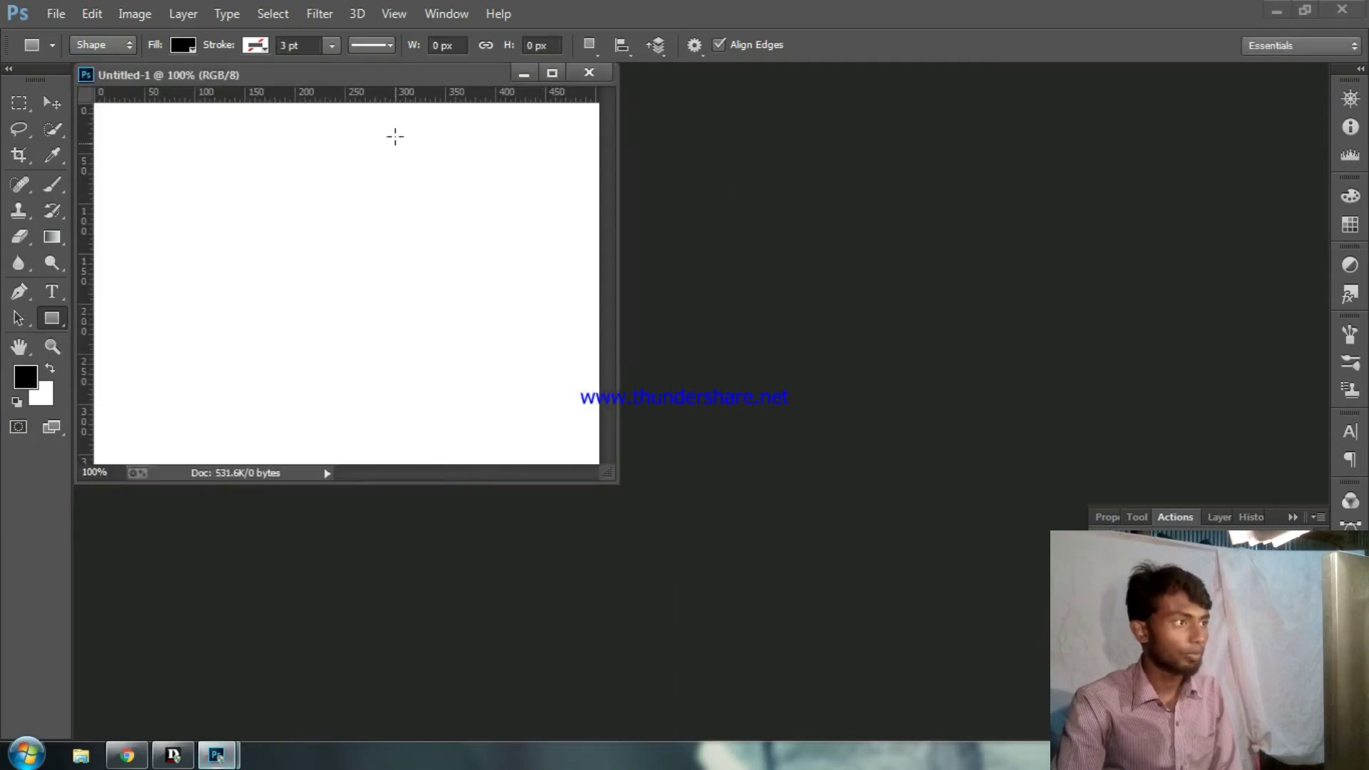
Step: Draw a tall 255 × 303 px rectangle shape from the canvas top-left corner
drag(394, 71, 503, 65)
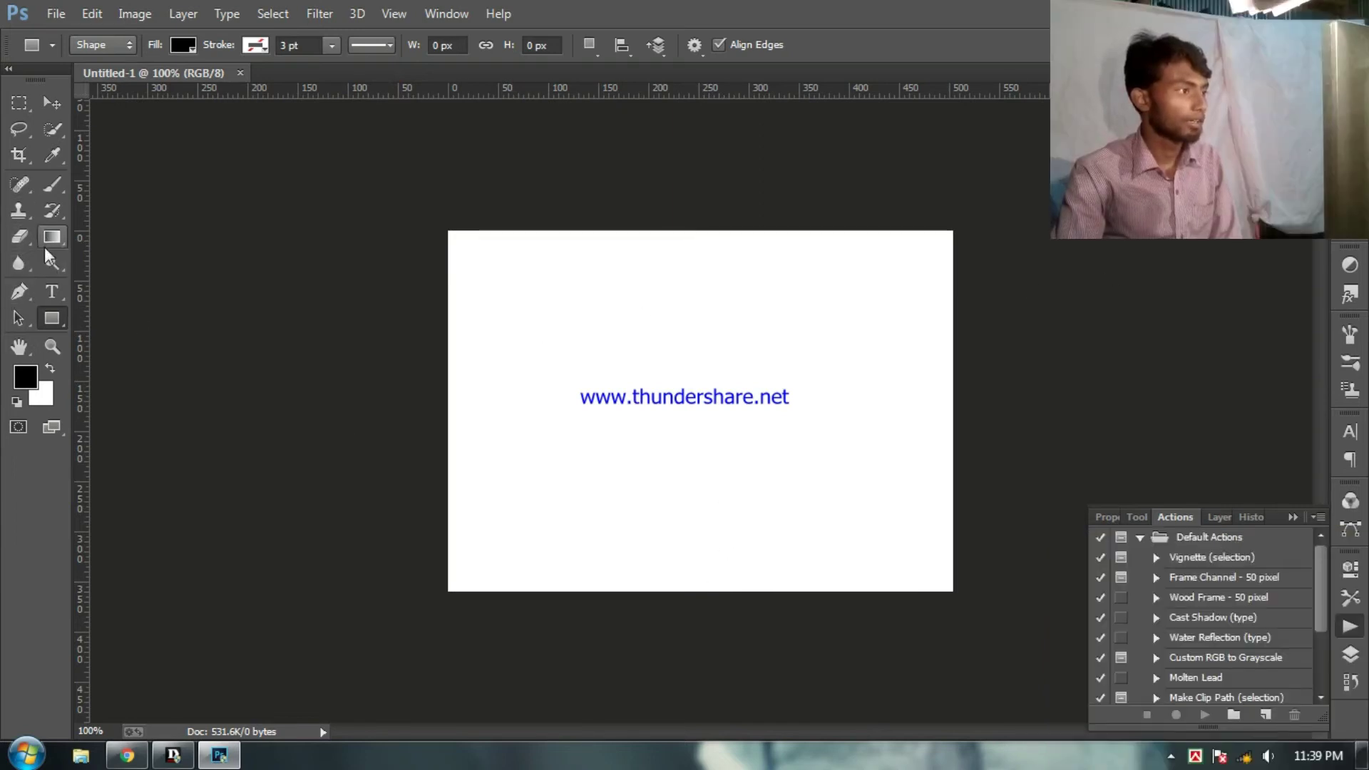
right_click(52, 318)
click(120, 322)
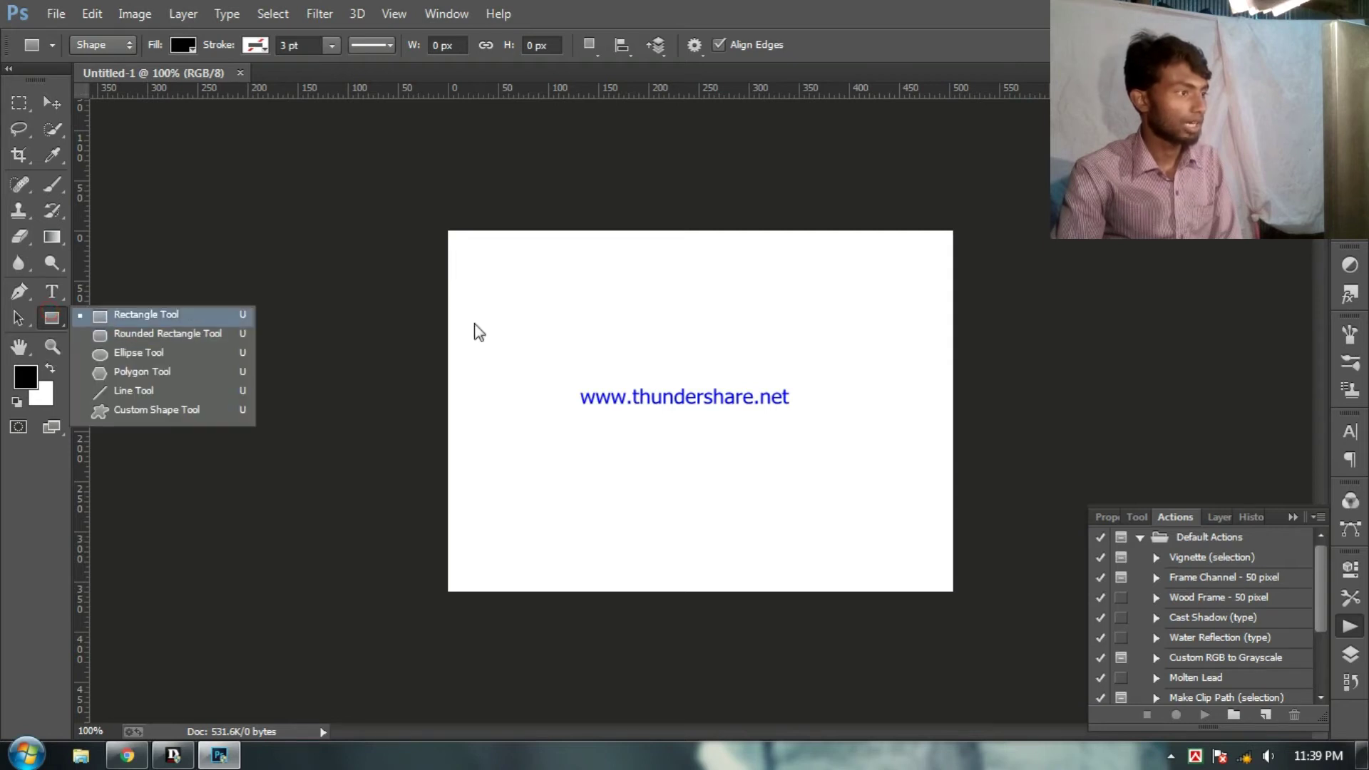
drag(448, 229, 678, 596)
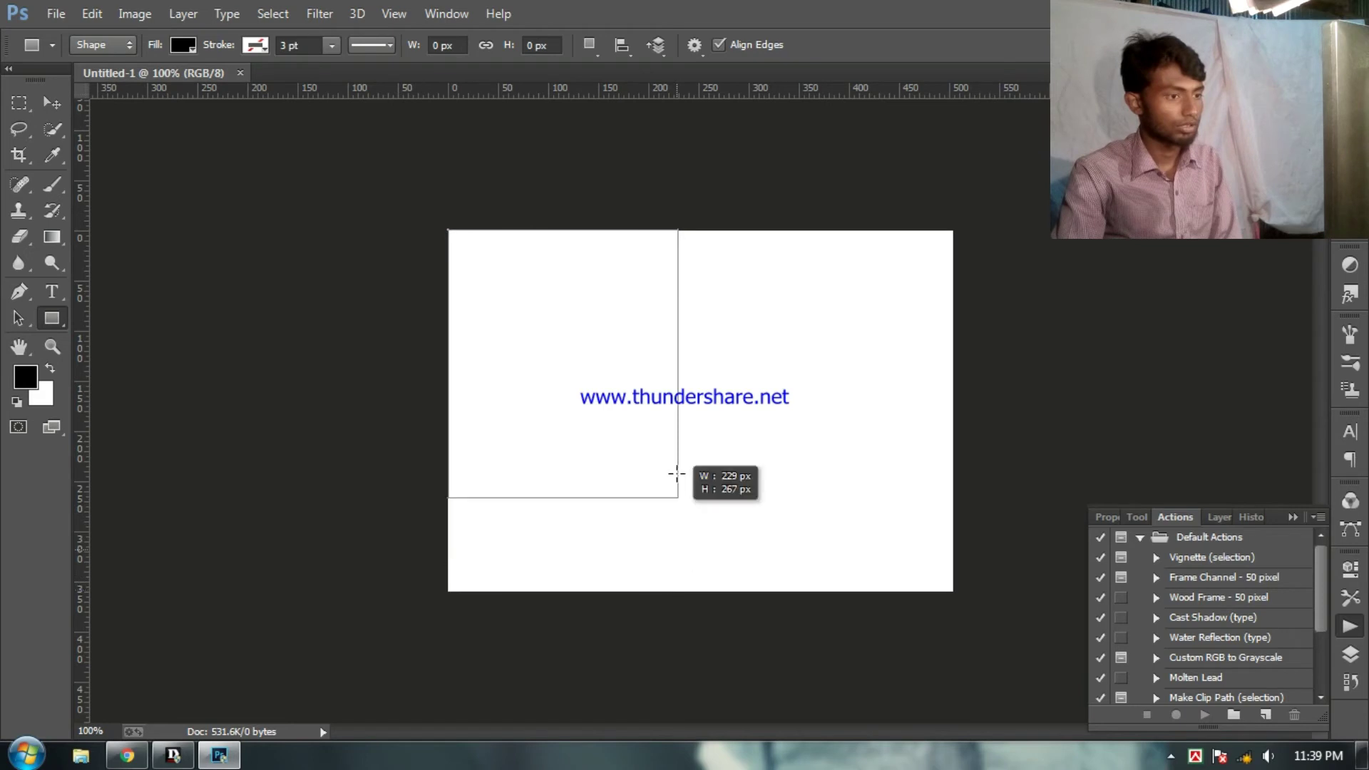
drag(678, 597, 704, 544)
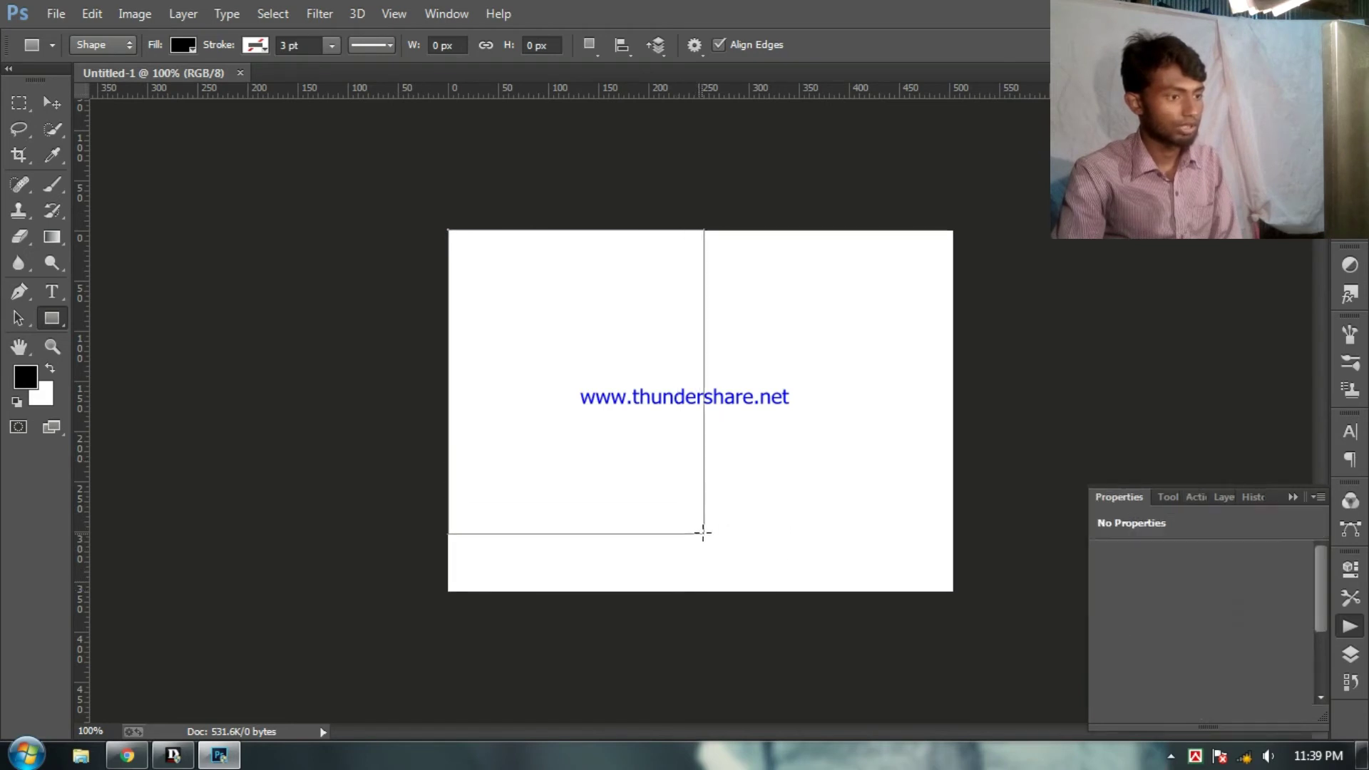
Step: Give the Rectangle 1 shape a pink fill from the Fill swatches
click(187, 47)
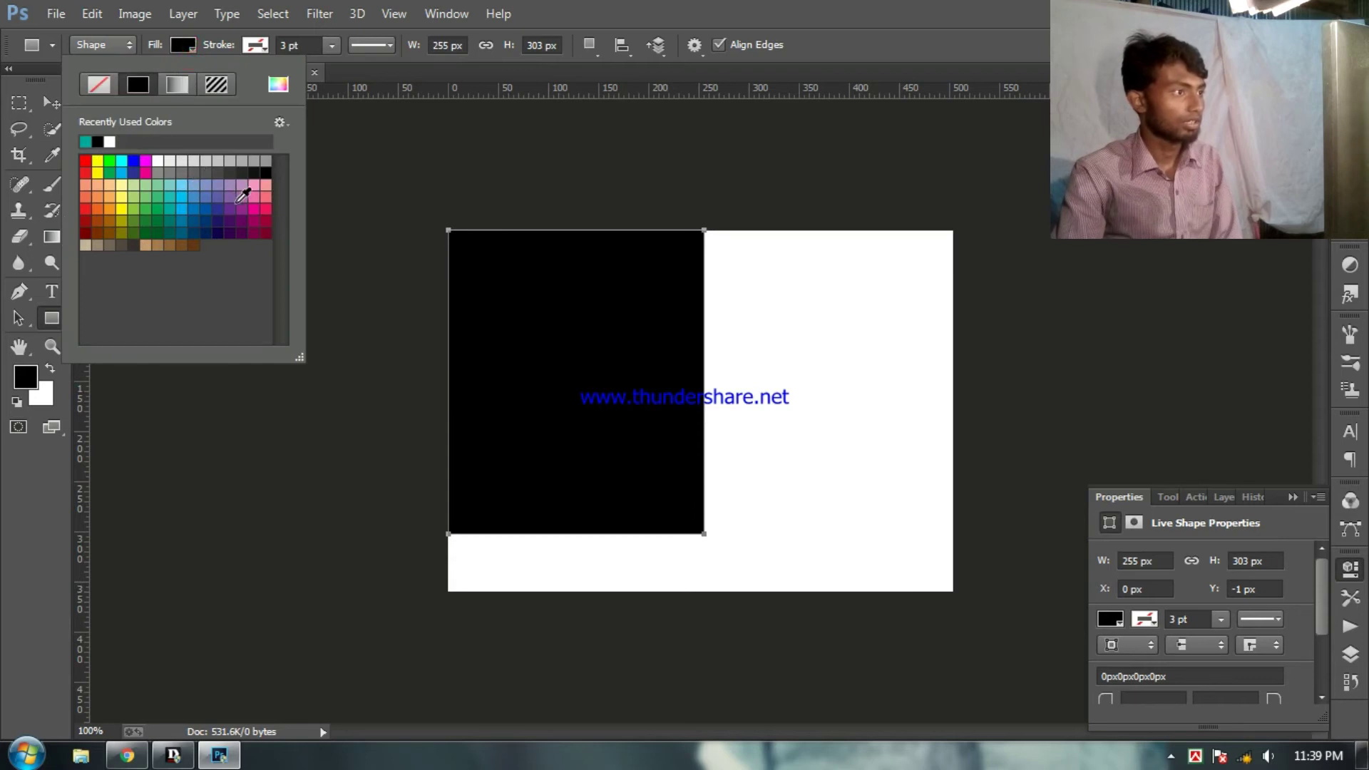
click(263, 202)
click(187, 44)
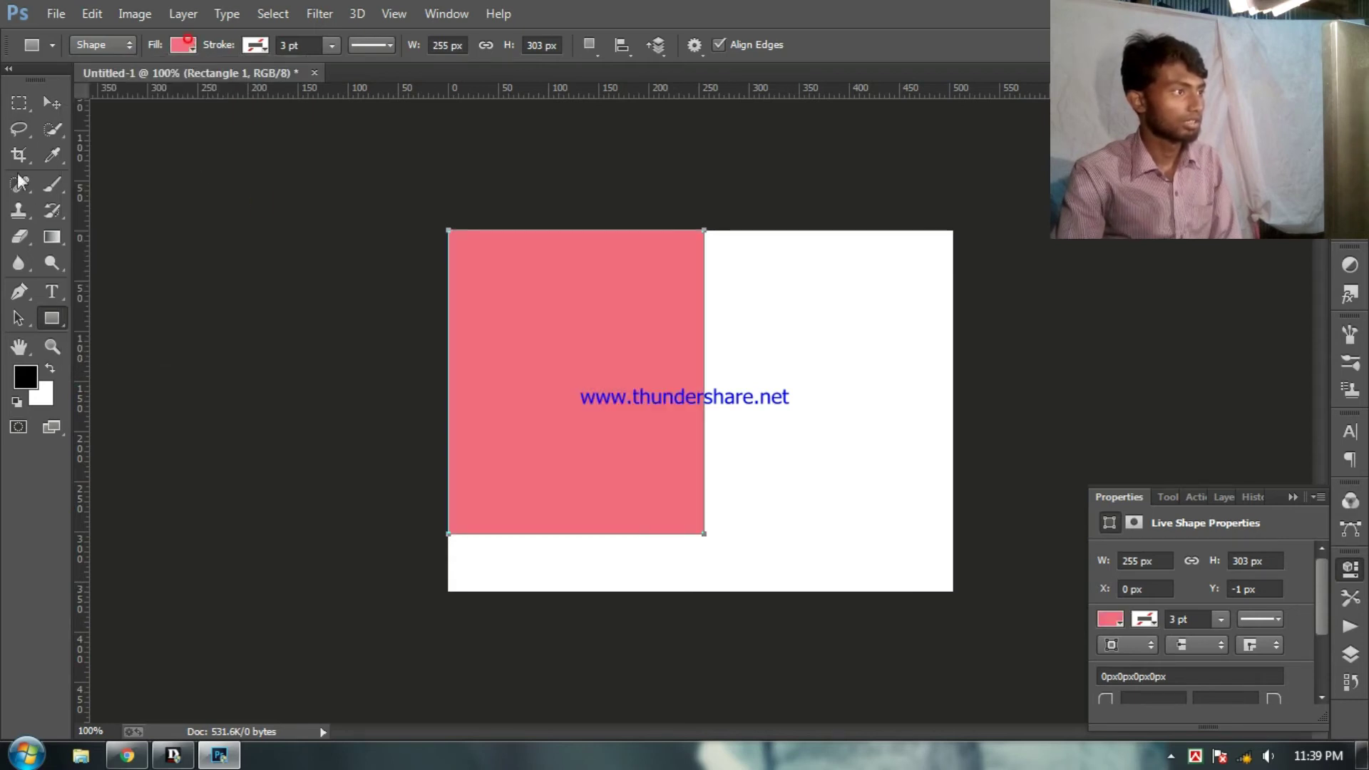
click(623, 371)
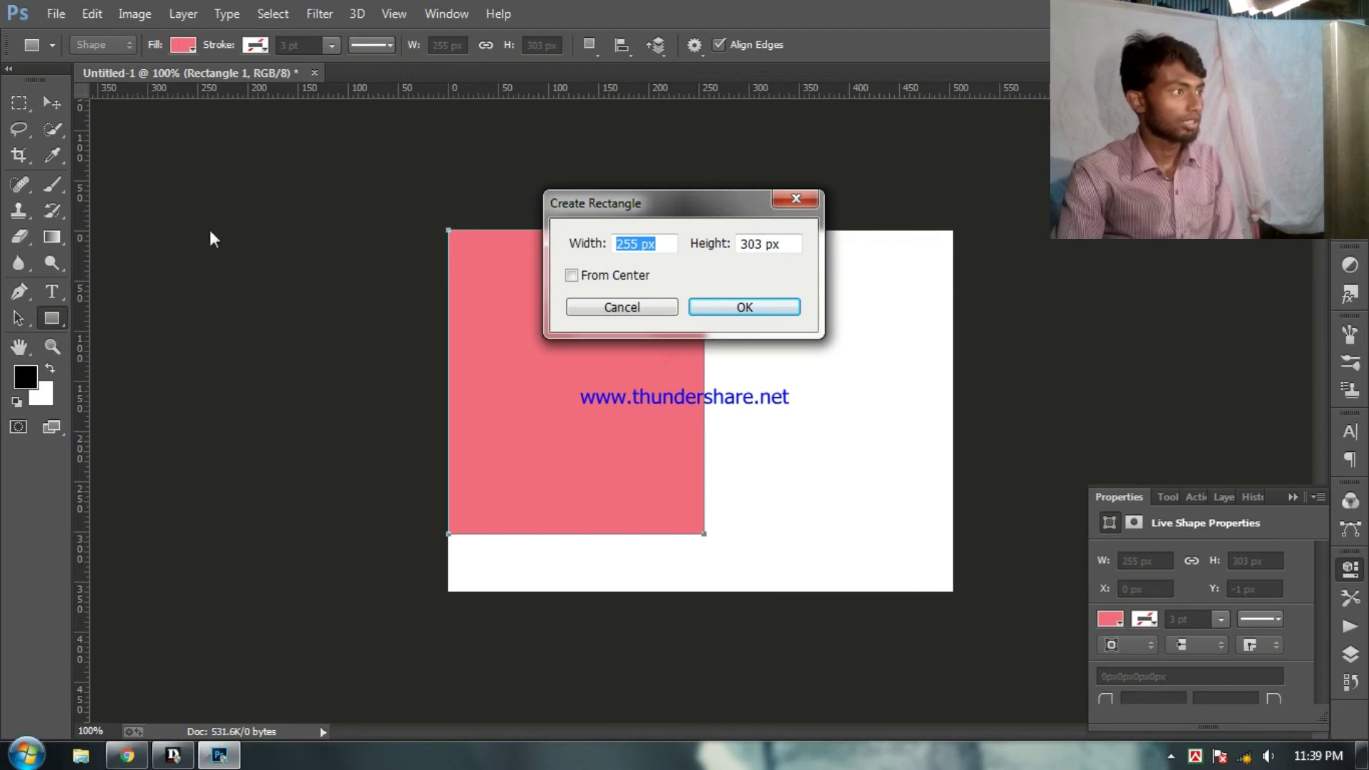
click(774, 194)
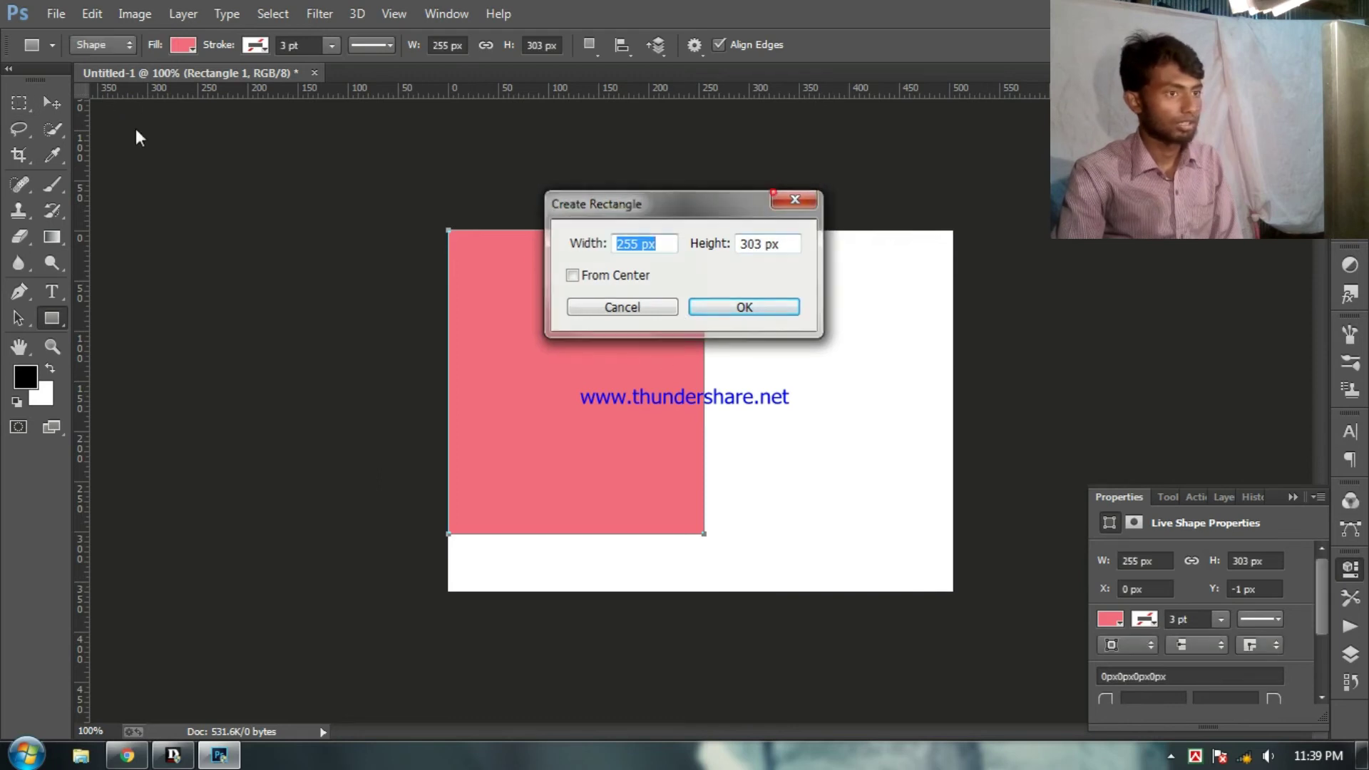
click(57, 106)
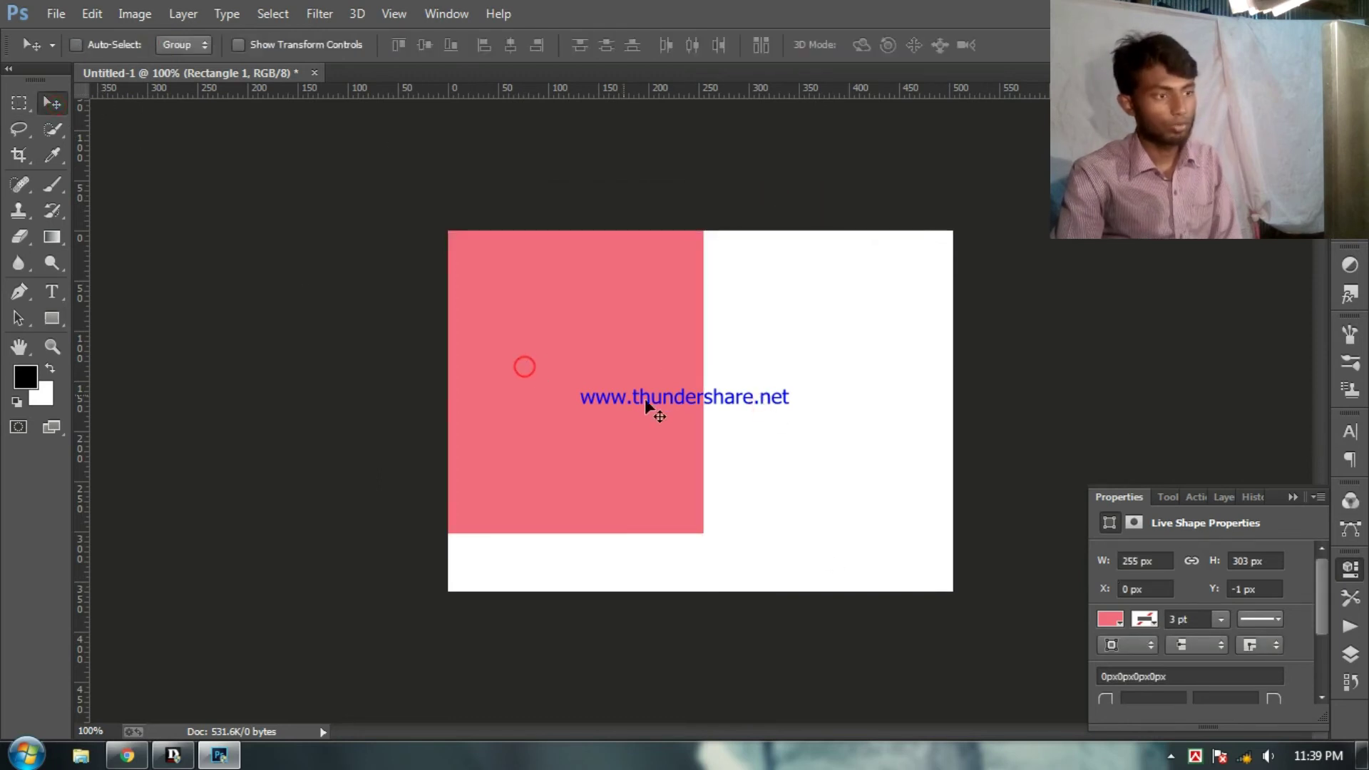
Step: Unlock Background as Layer 0 and duplicate Rectangle 1 with Ctrl+J
click(1223, 497)
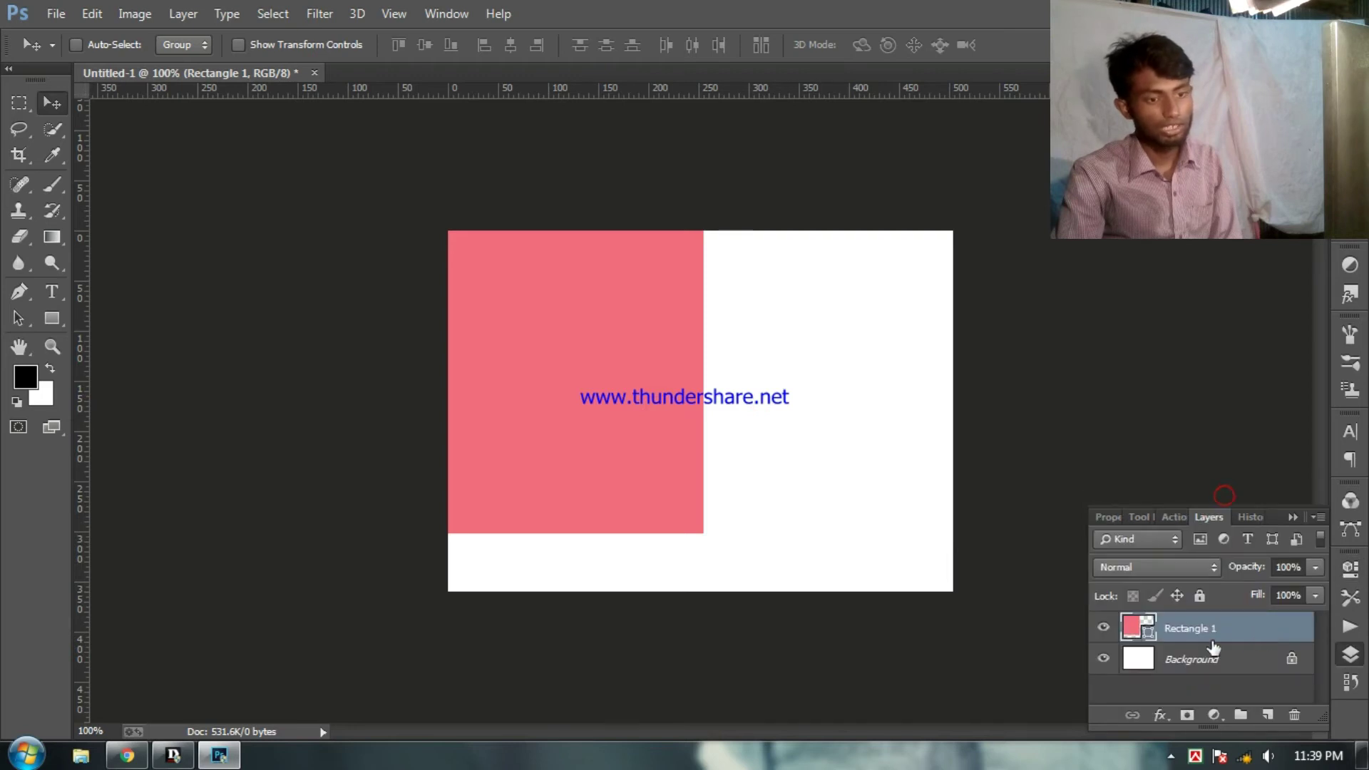
click(1292, 659)
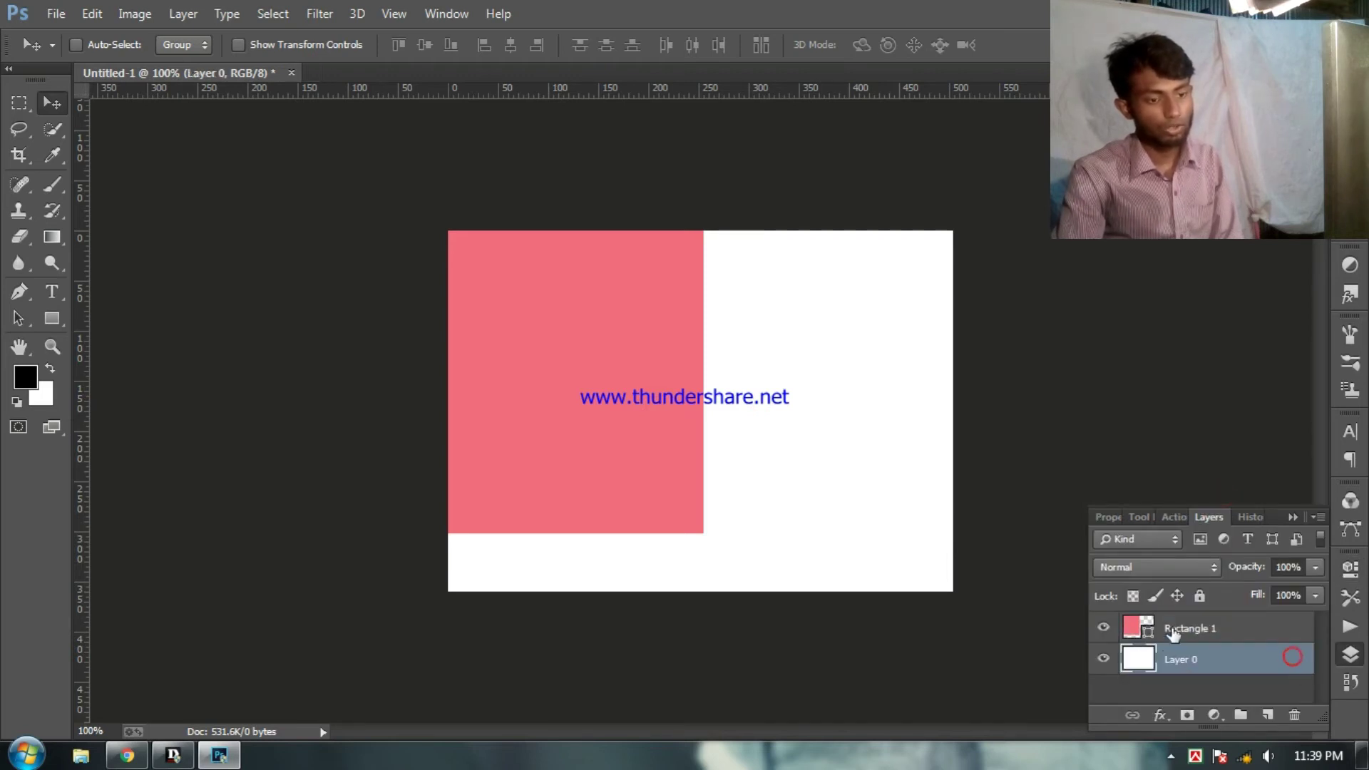
click(1173, 631)
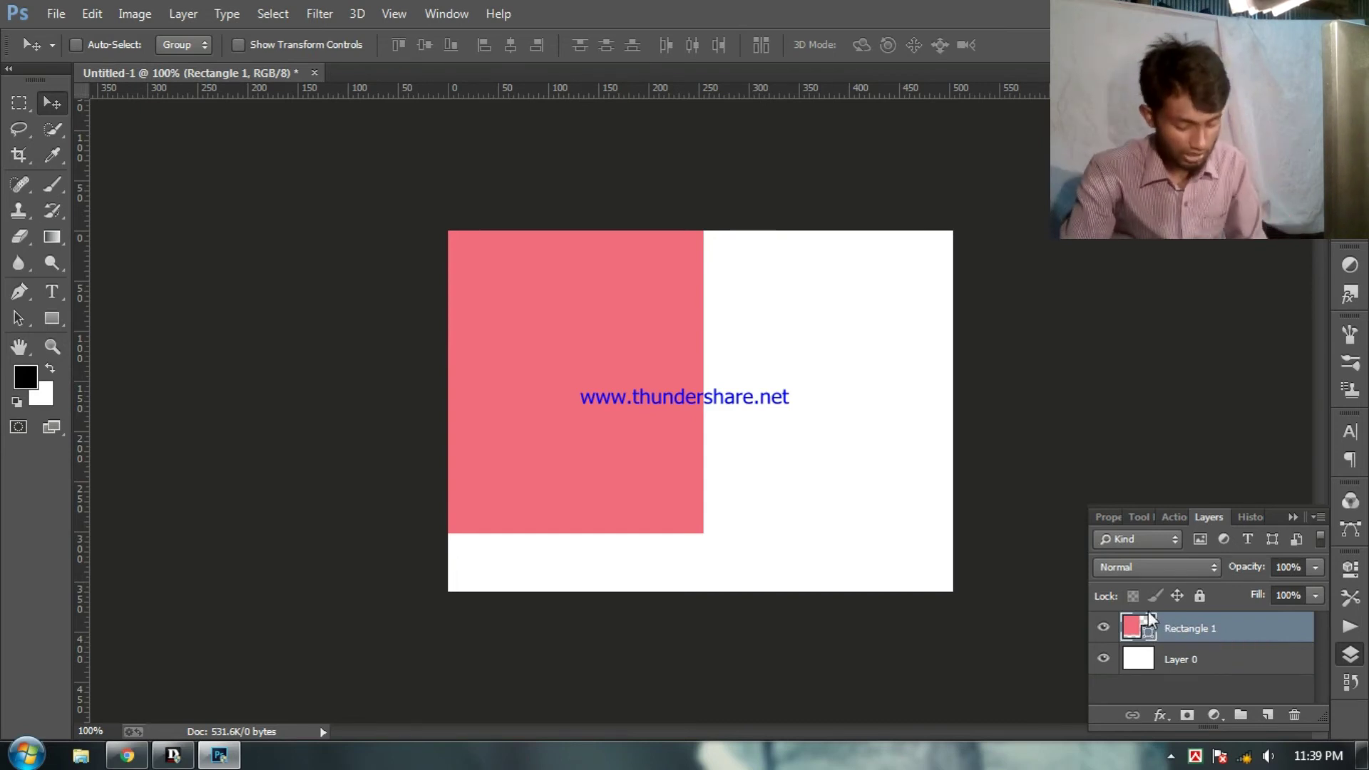
key(ctrl+j)
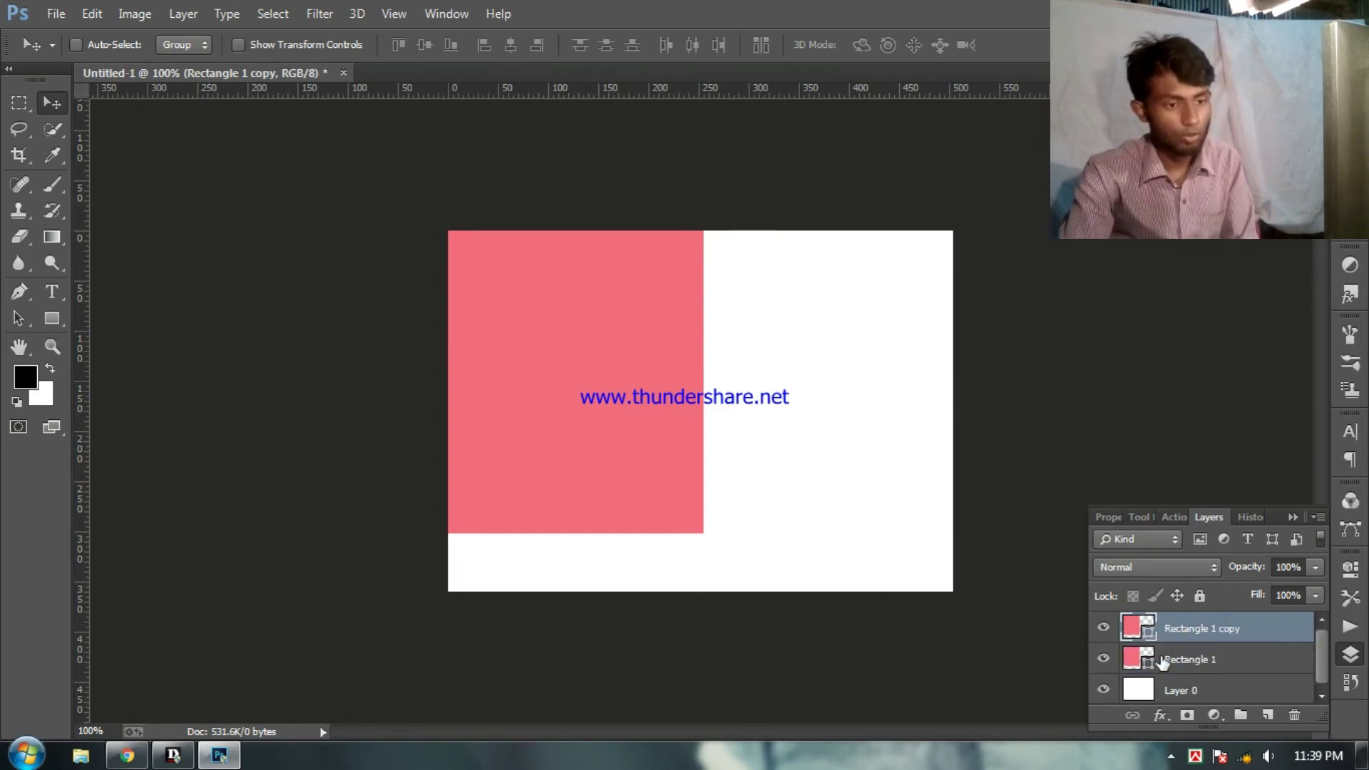
Step: Recolour Rectangle 1 copy bright green in the Color Picker
double_click(1131, 629)
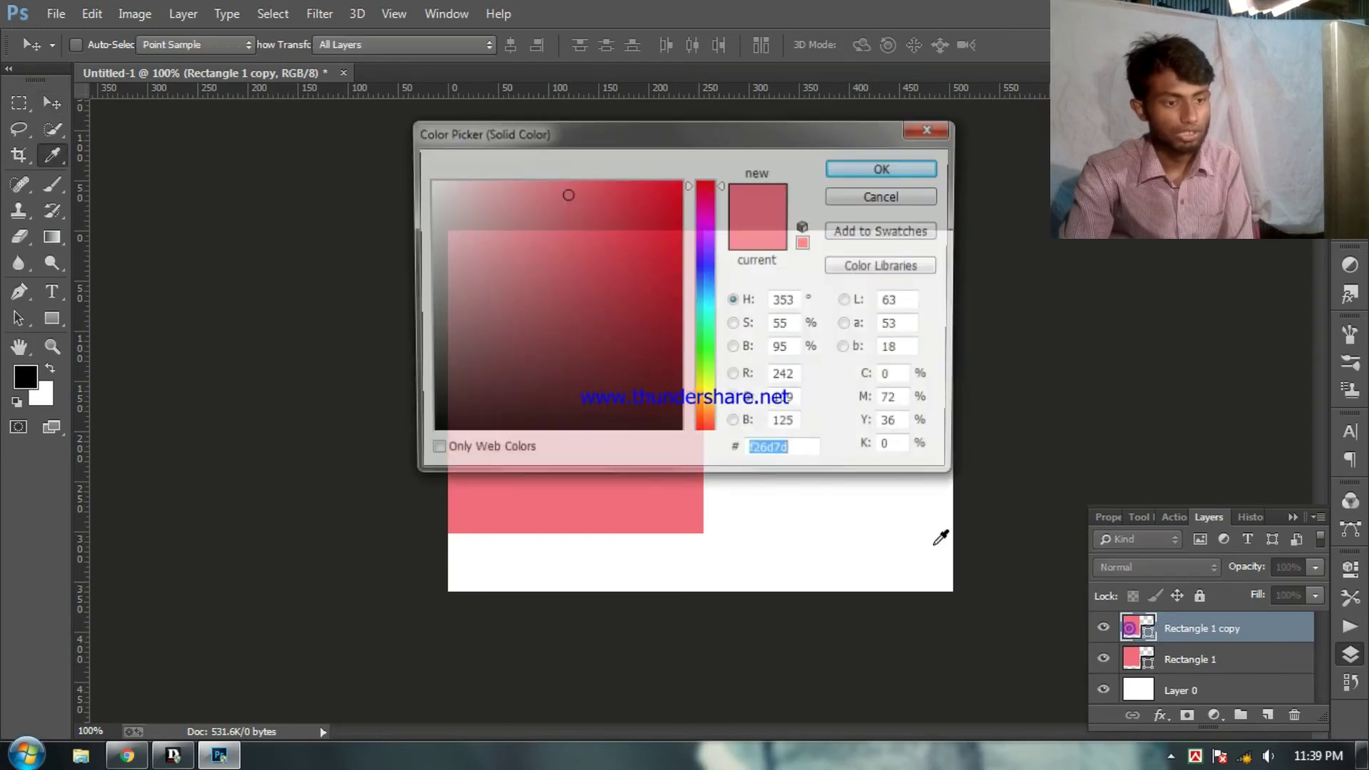
click(645, 328)
click(655, 183)
drag(711, 365, 705, 350)
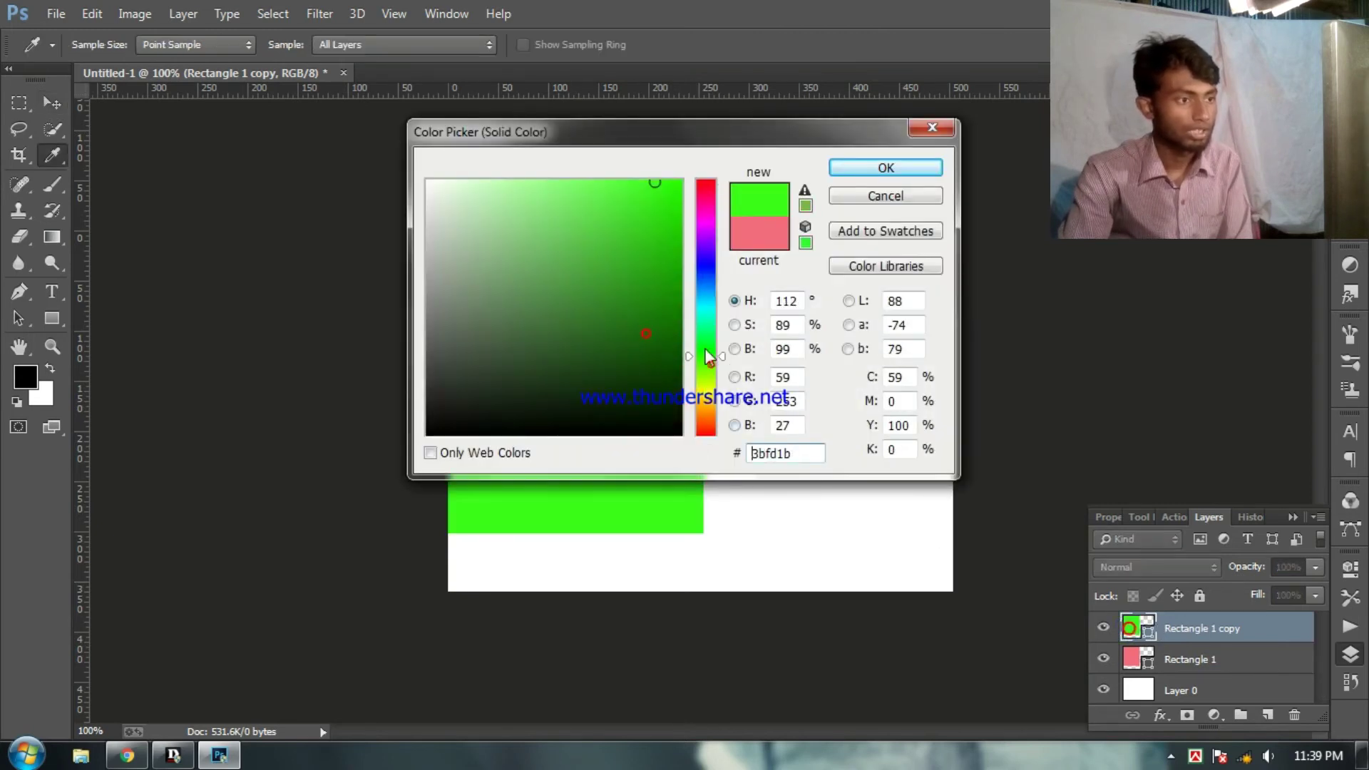
click(851, 168)
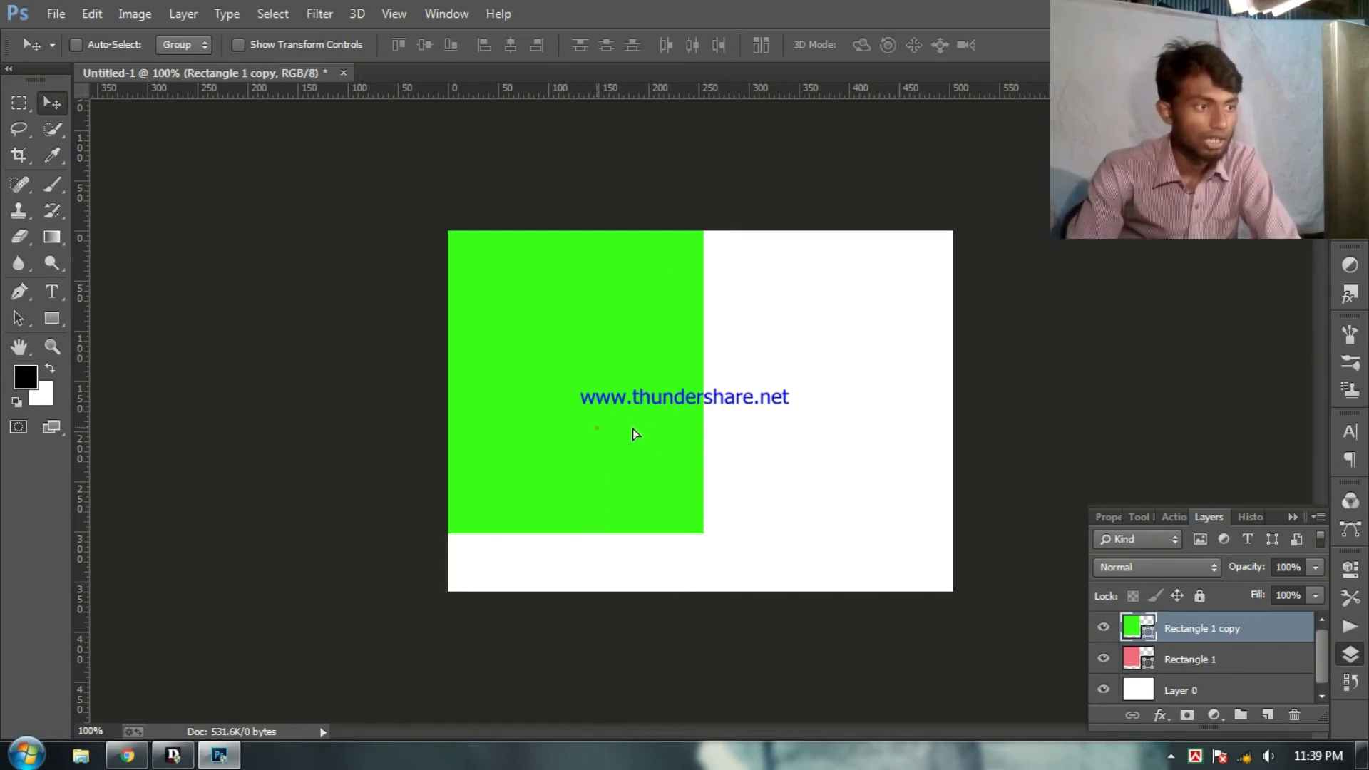
Step: Shift the green copy right of the pink rectangle and drag its layer below Rectangle 1
drag(596, 428, 764, 430)
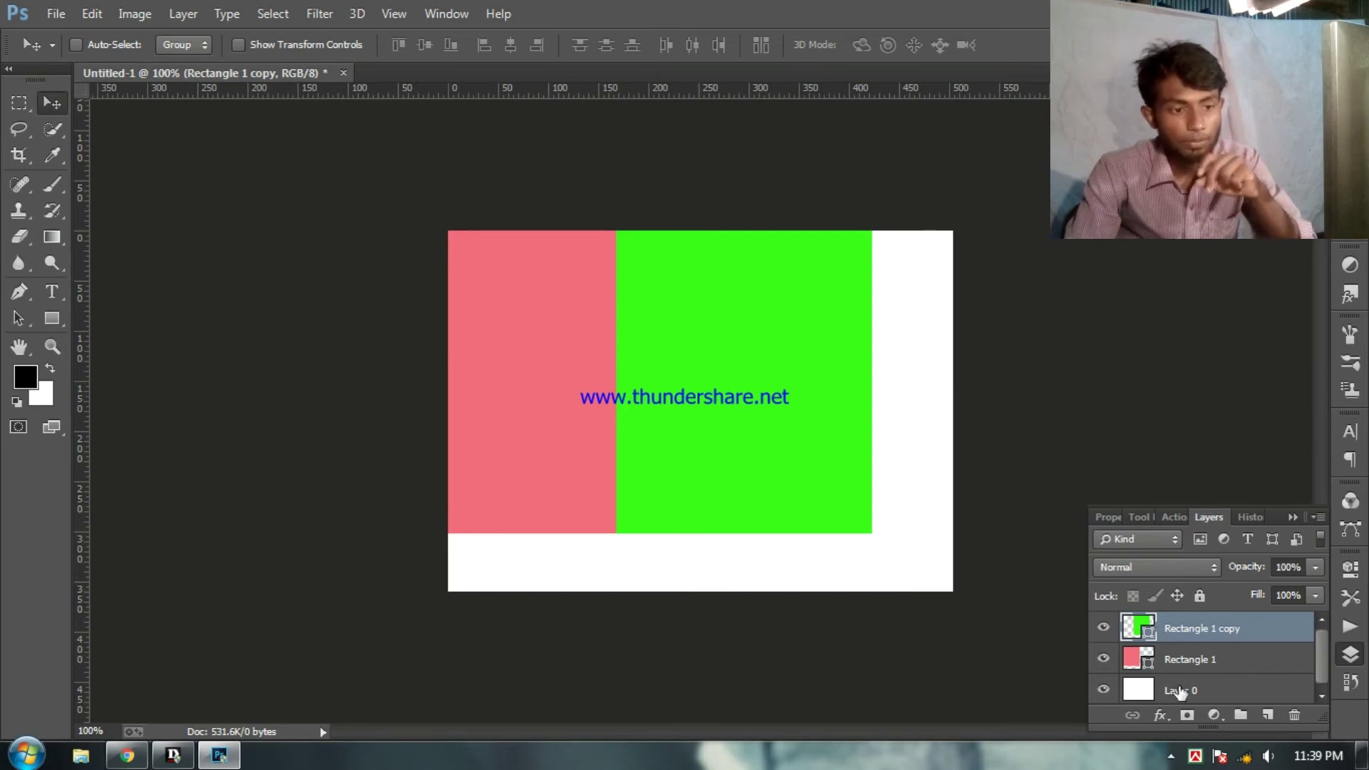
mouse_move(1178, 644)
mouse_down()
mouse_move(1182, 669)
mouse_move(1182, 644)
mouse_up()
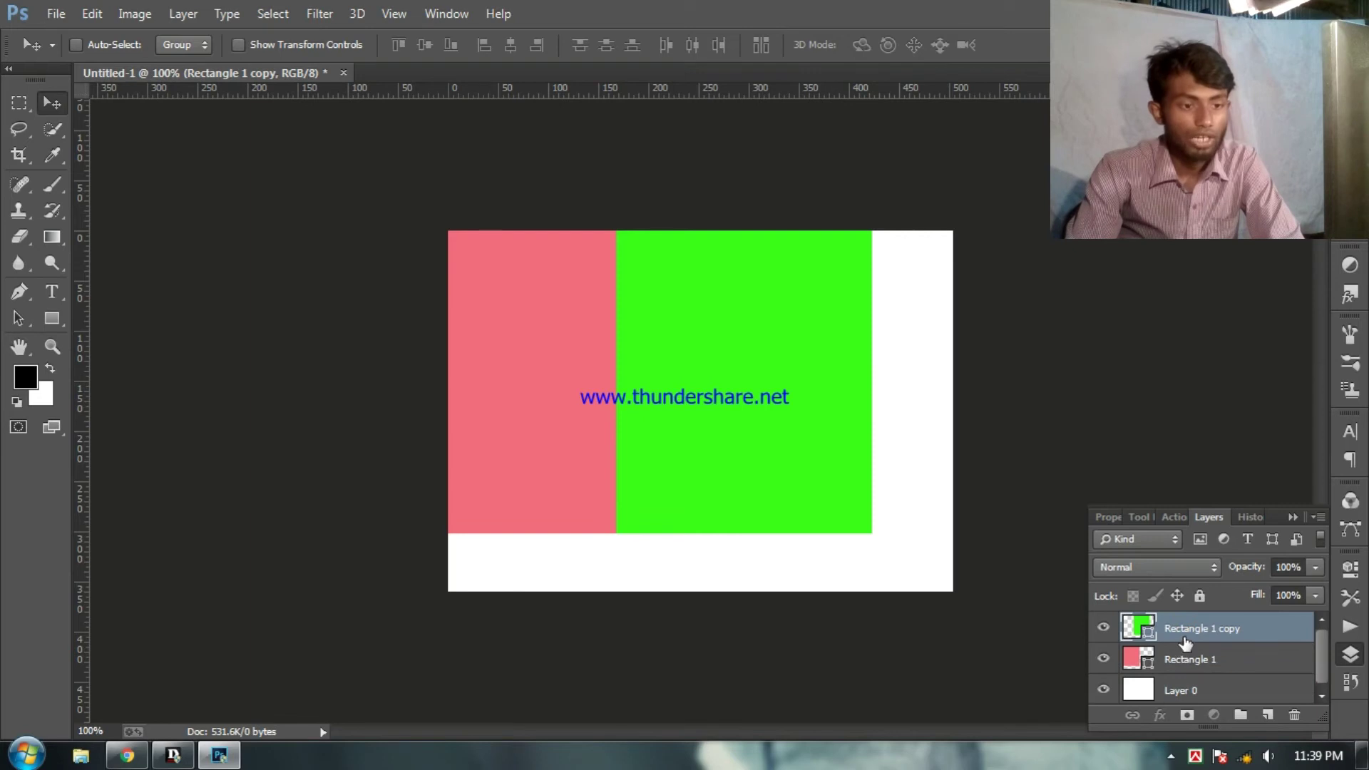
drag(1187, 631, 1191, 669)
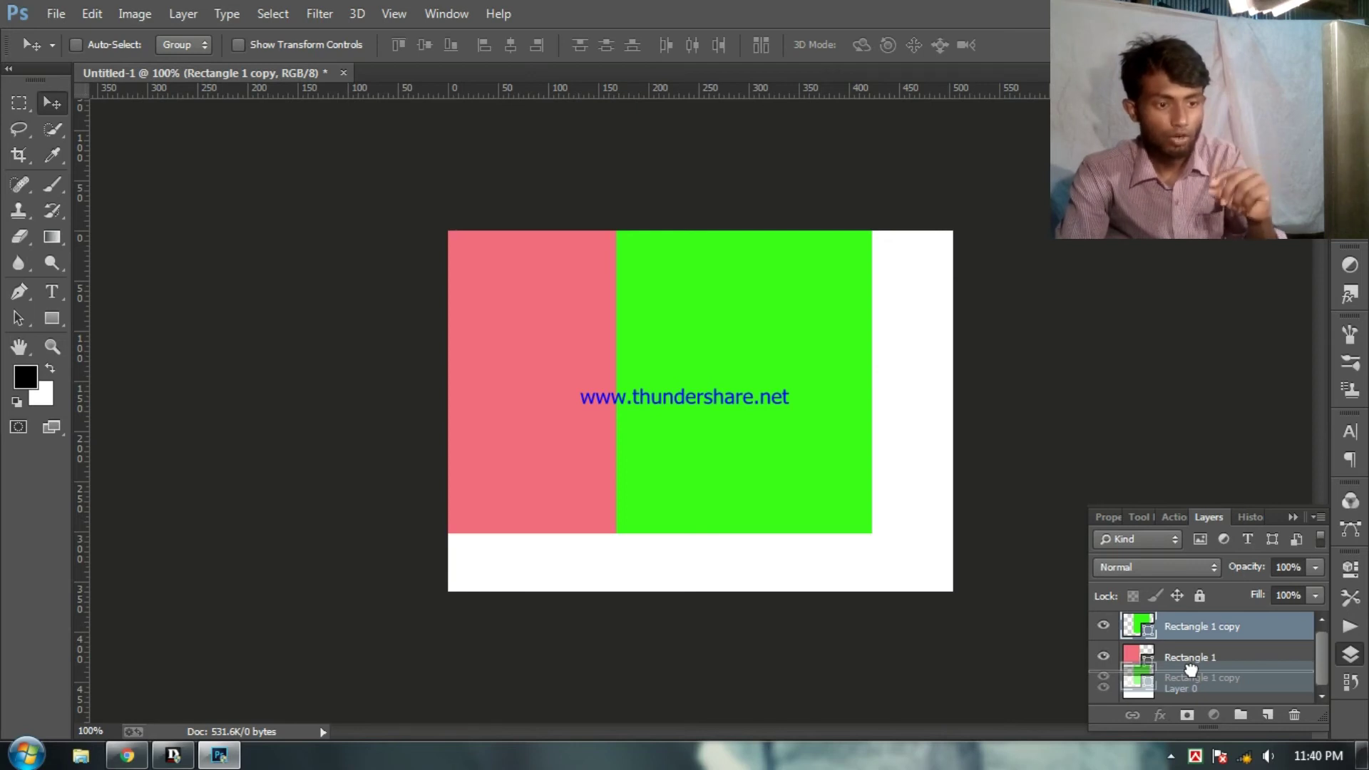
drag(1191, 669, 1193, 672)
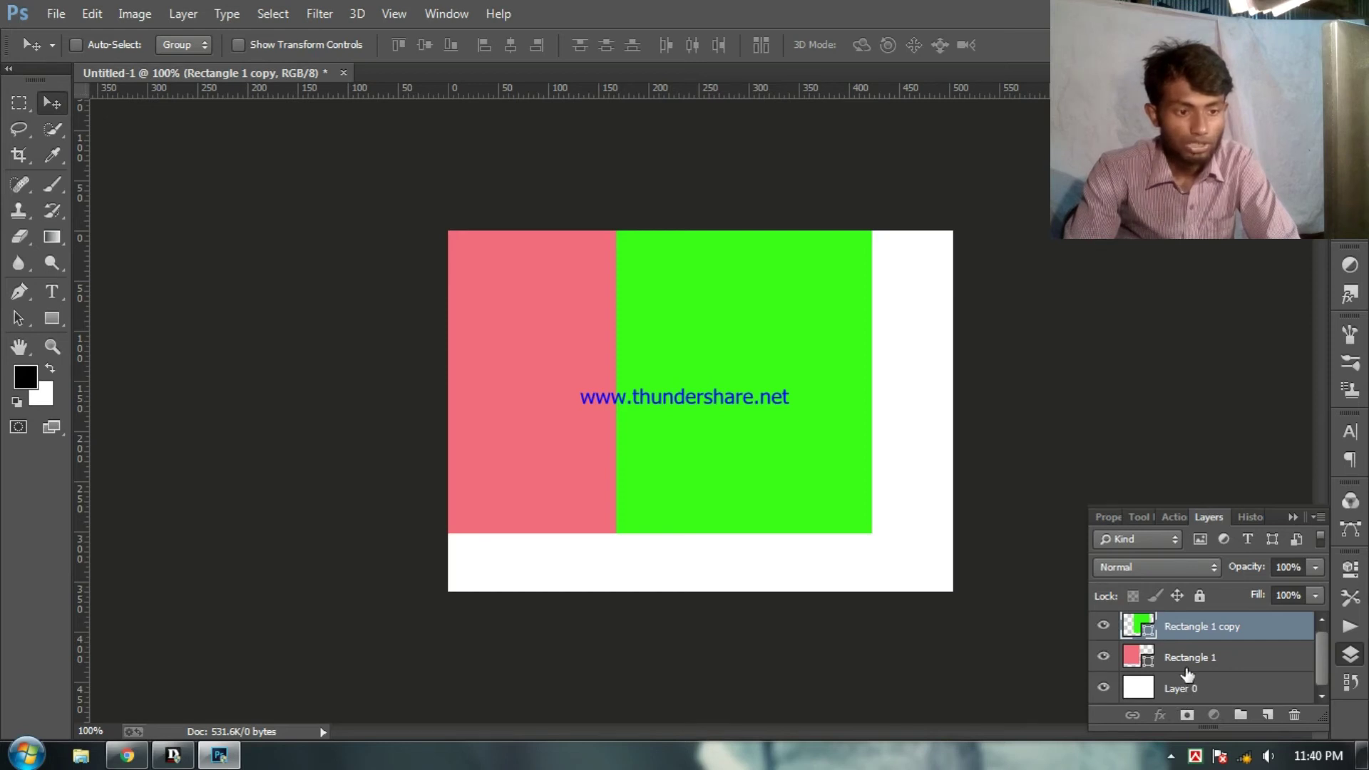
drag(1192, 628, 1194, 671)
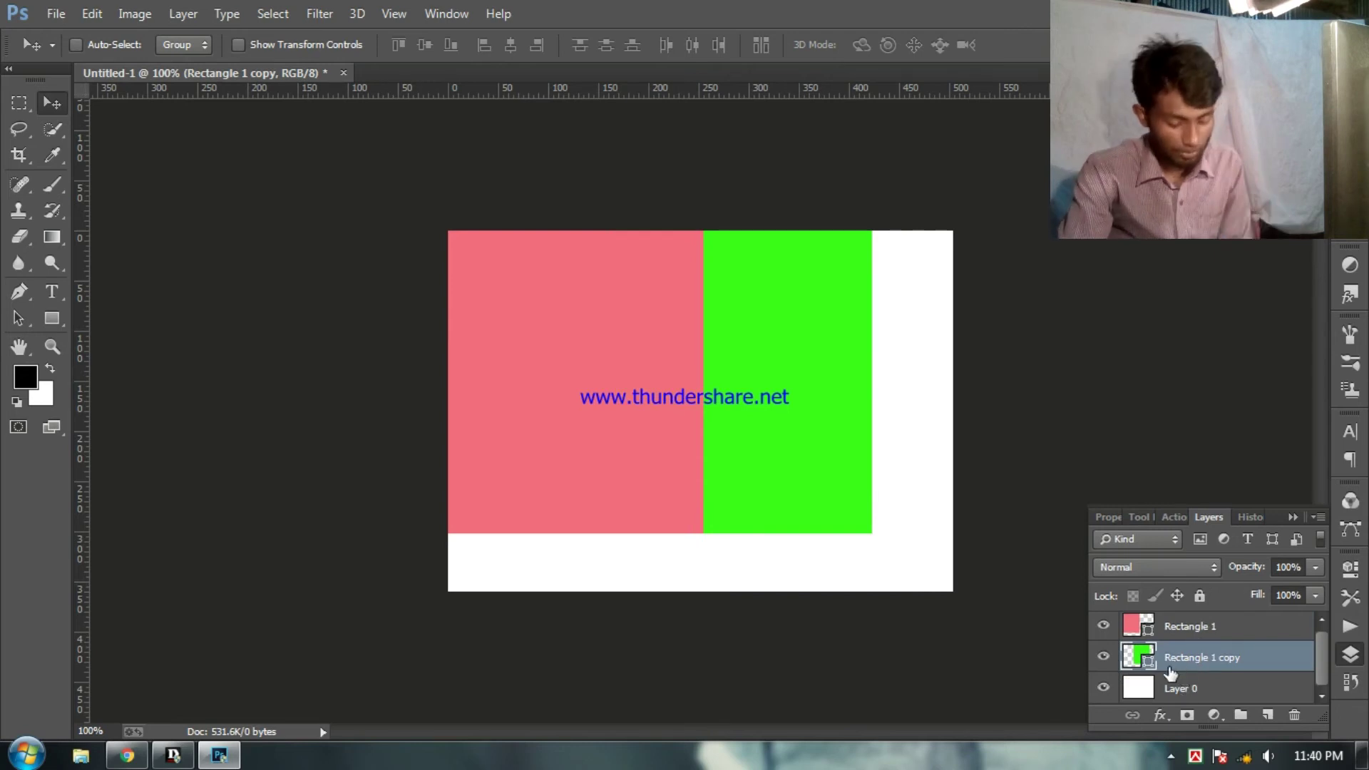
Step: Duplicate the green rectangle and recolour the copy purple with hue 268
key(ctrl+j)
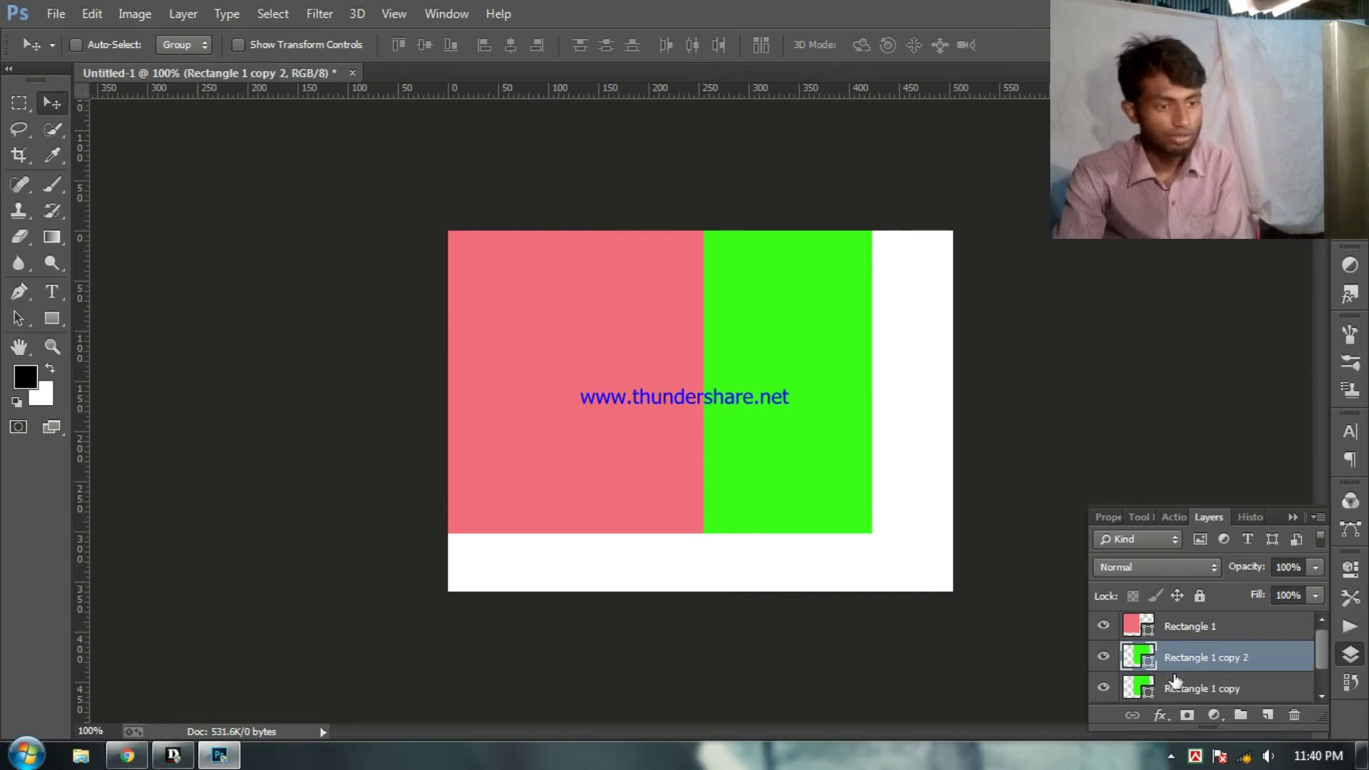
double_click(1136, 656)
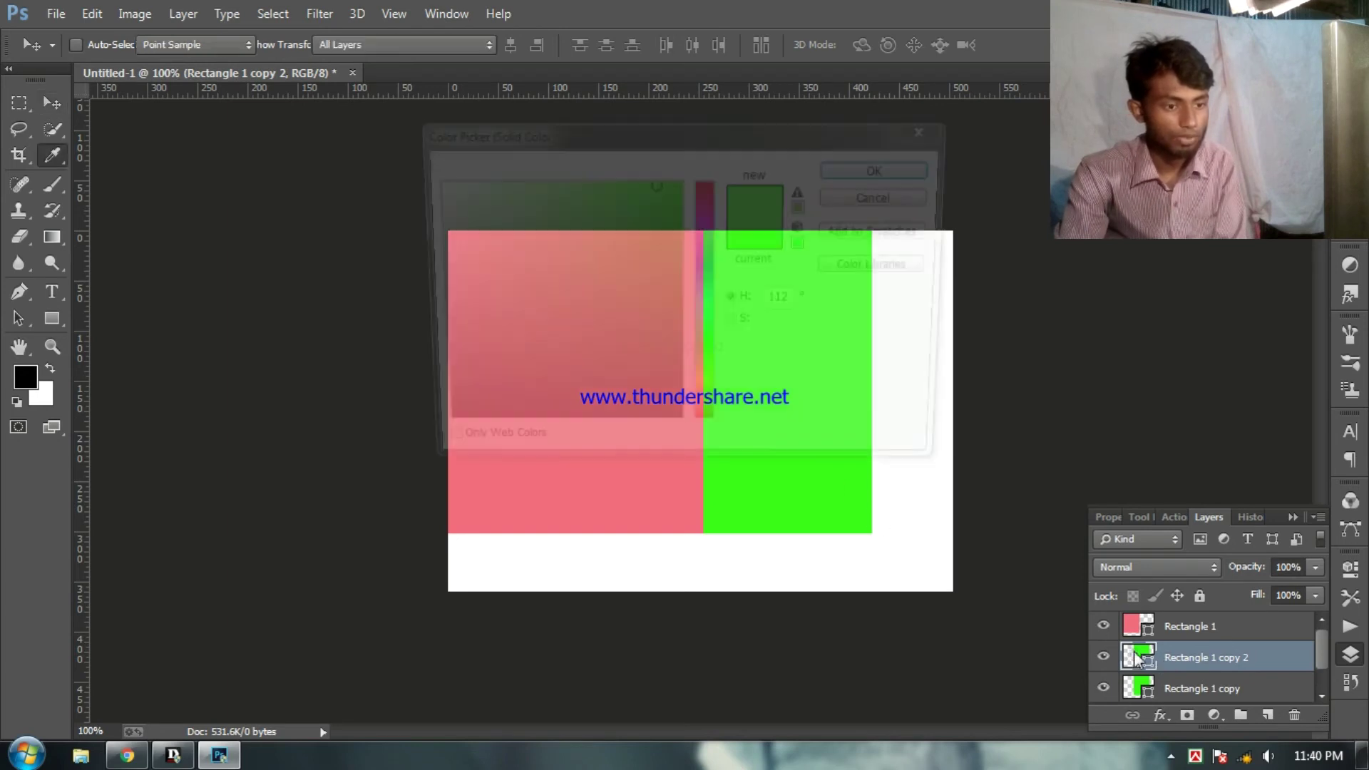
drag(711, 303, 691, 242)
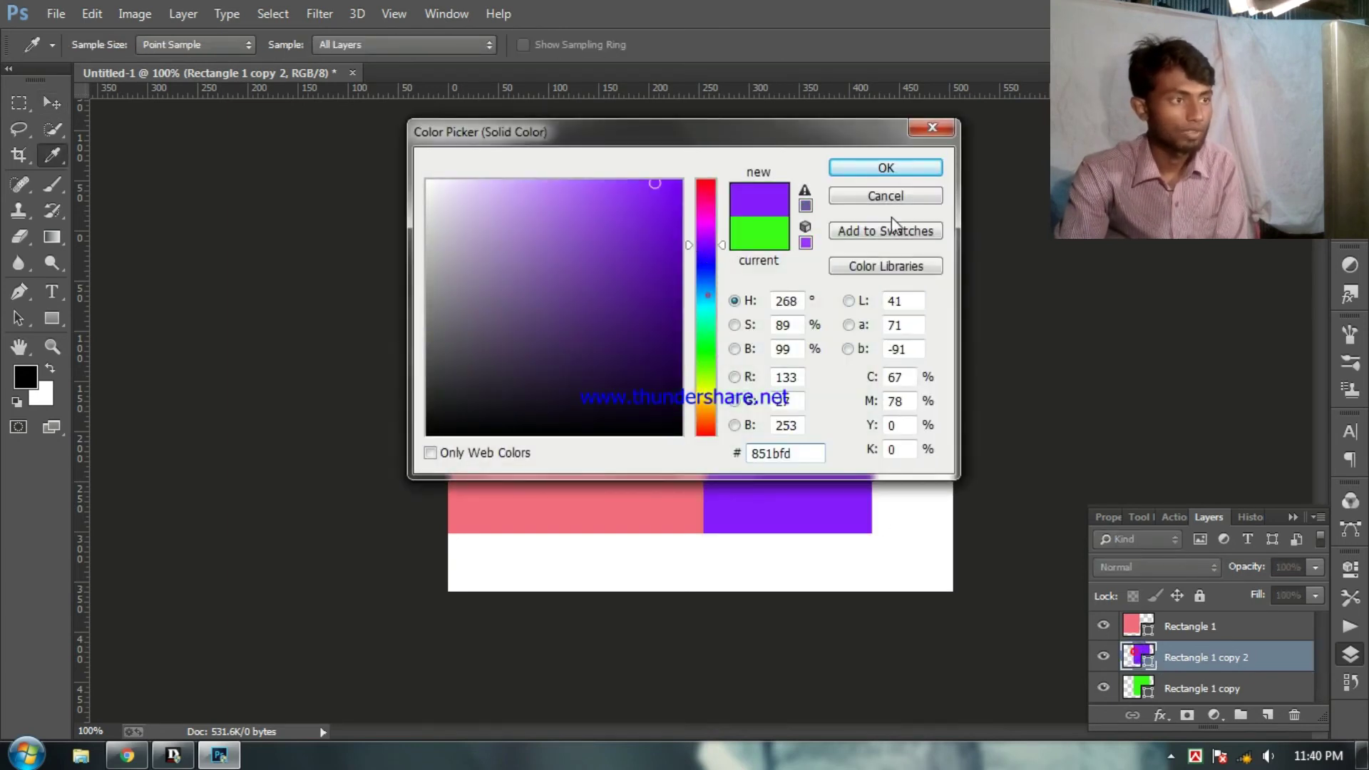
click(906, 166)
Step: Move the purple rectangle to the canvas's right edge and place its layer below the green copy
drag(789, 379, 878, 383)
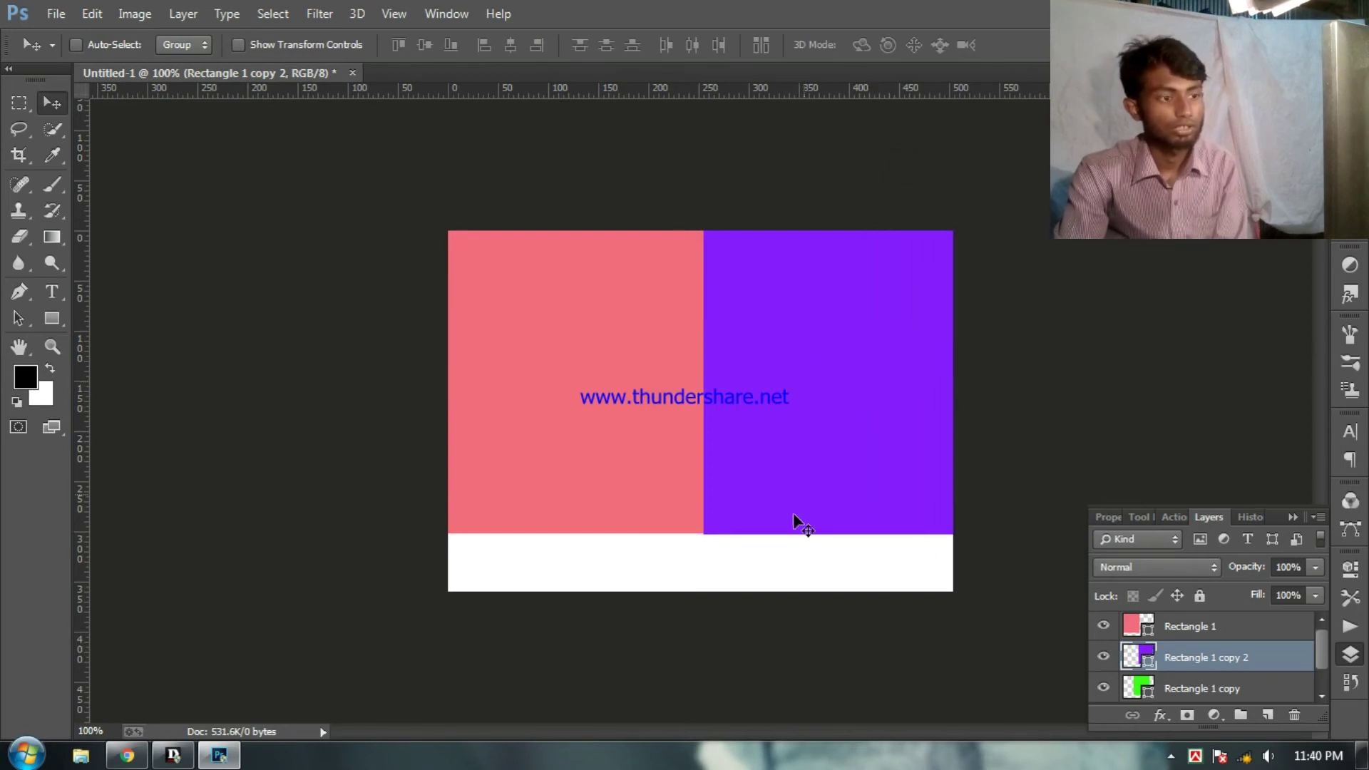
drag(835, 430, 854, 405)
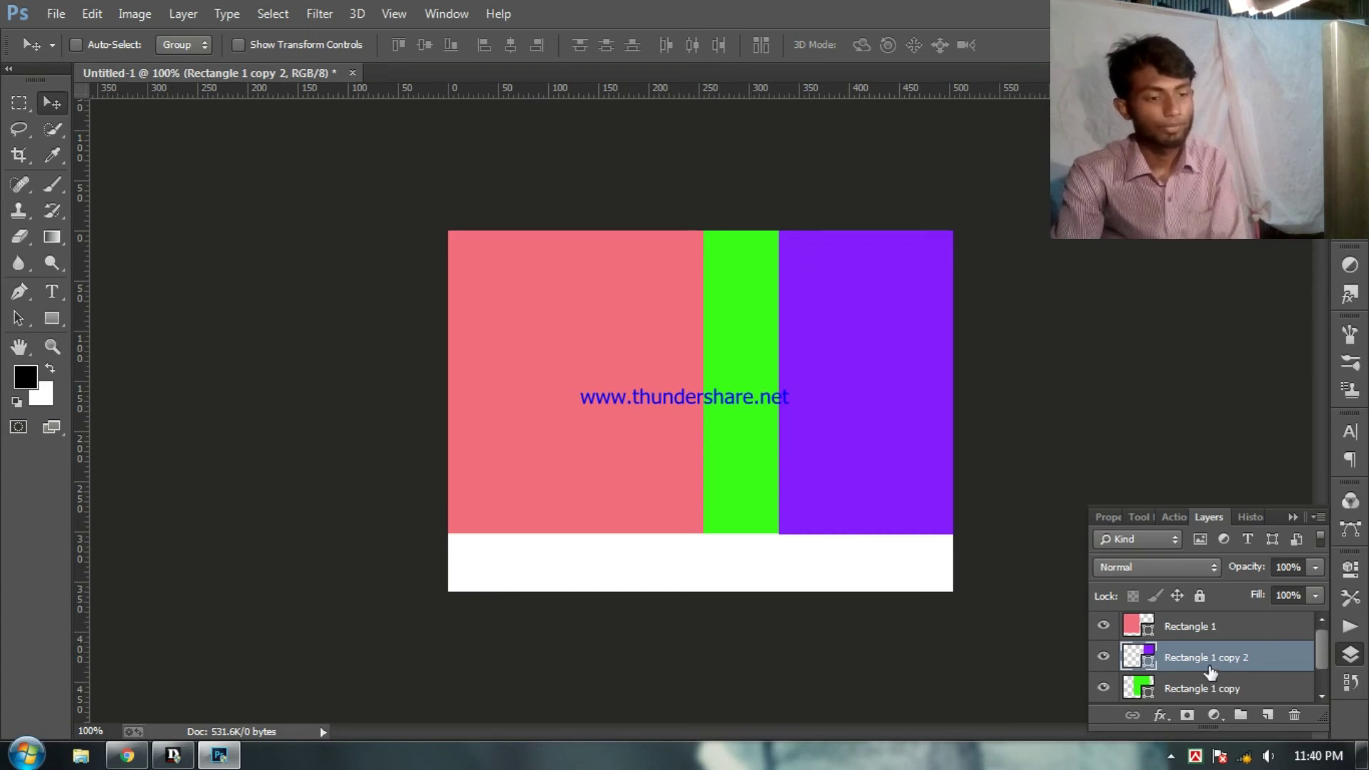
drag(1210, 671, 1207, 672)
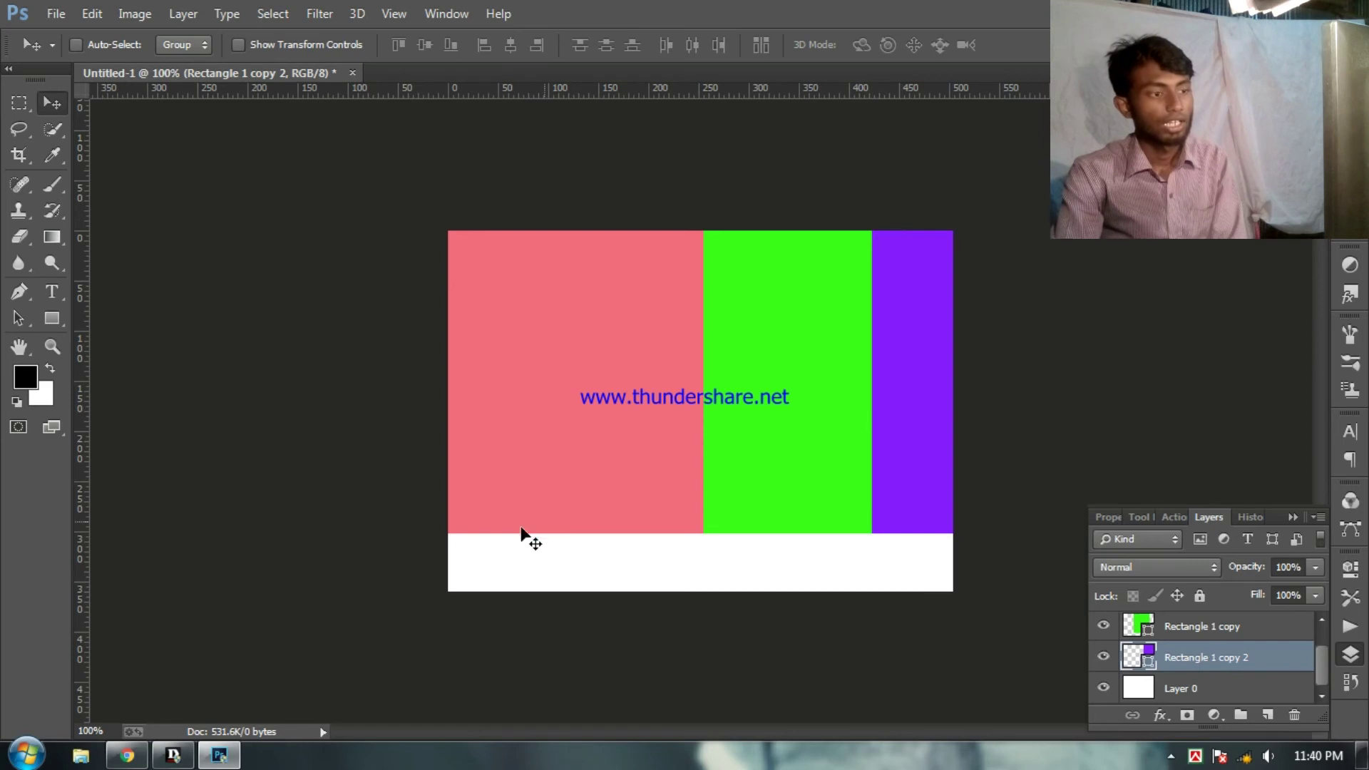
Step: Draw a 552 × 121 px dark red rectangle band across the canvas bottom
click(52, 319)
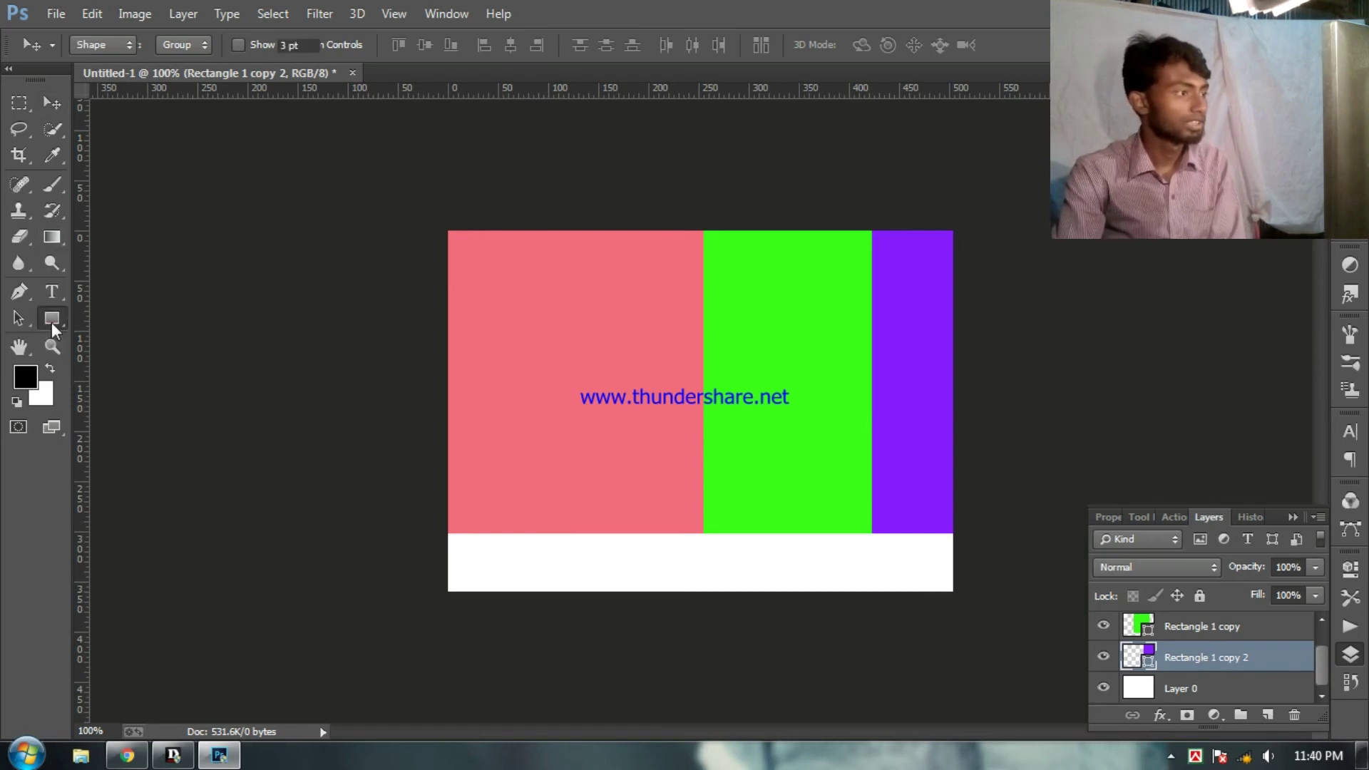
drag(418, 513, 972, 635)
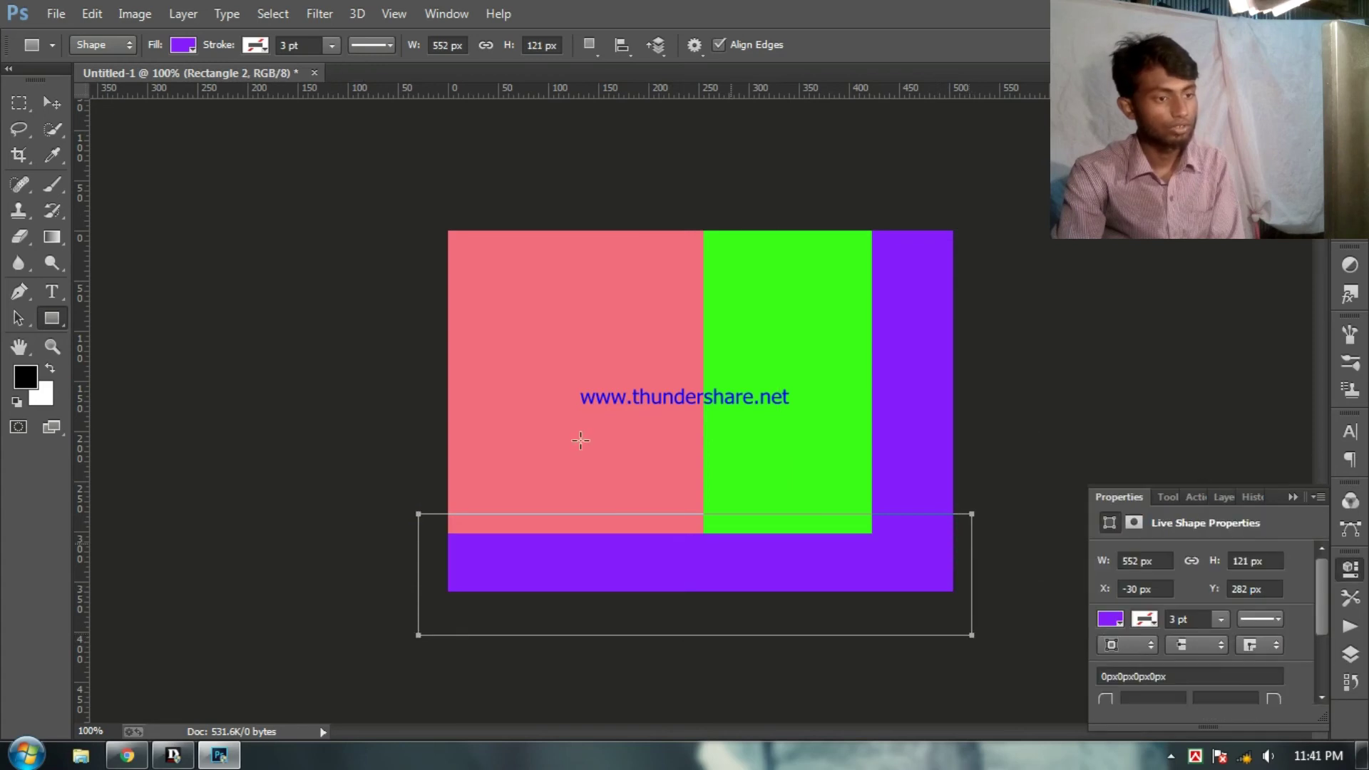
click(183, 46)
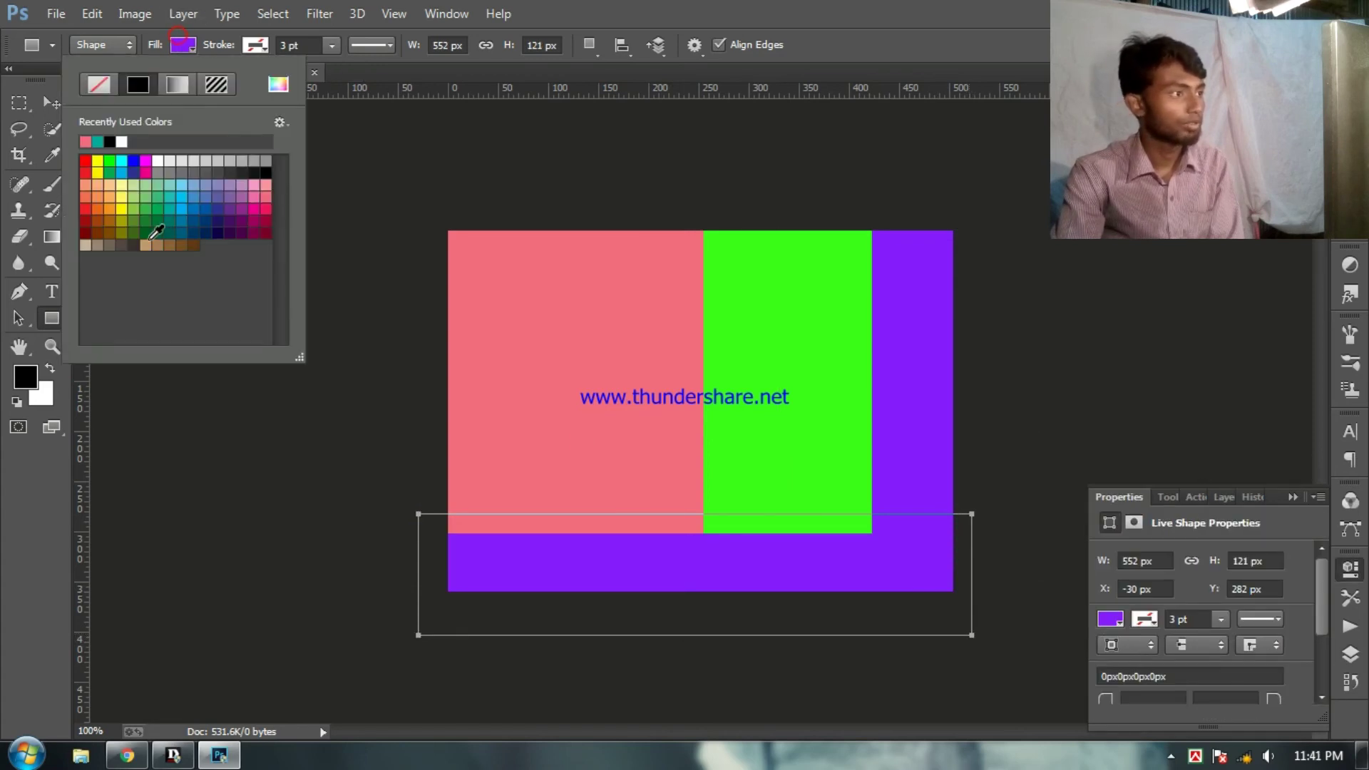
click(85, 228)
click(174, 41)
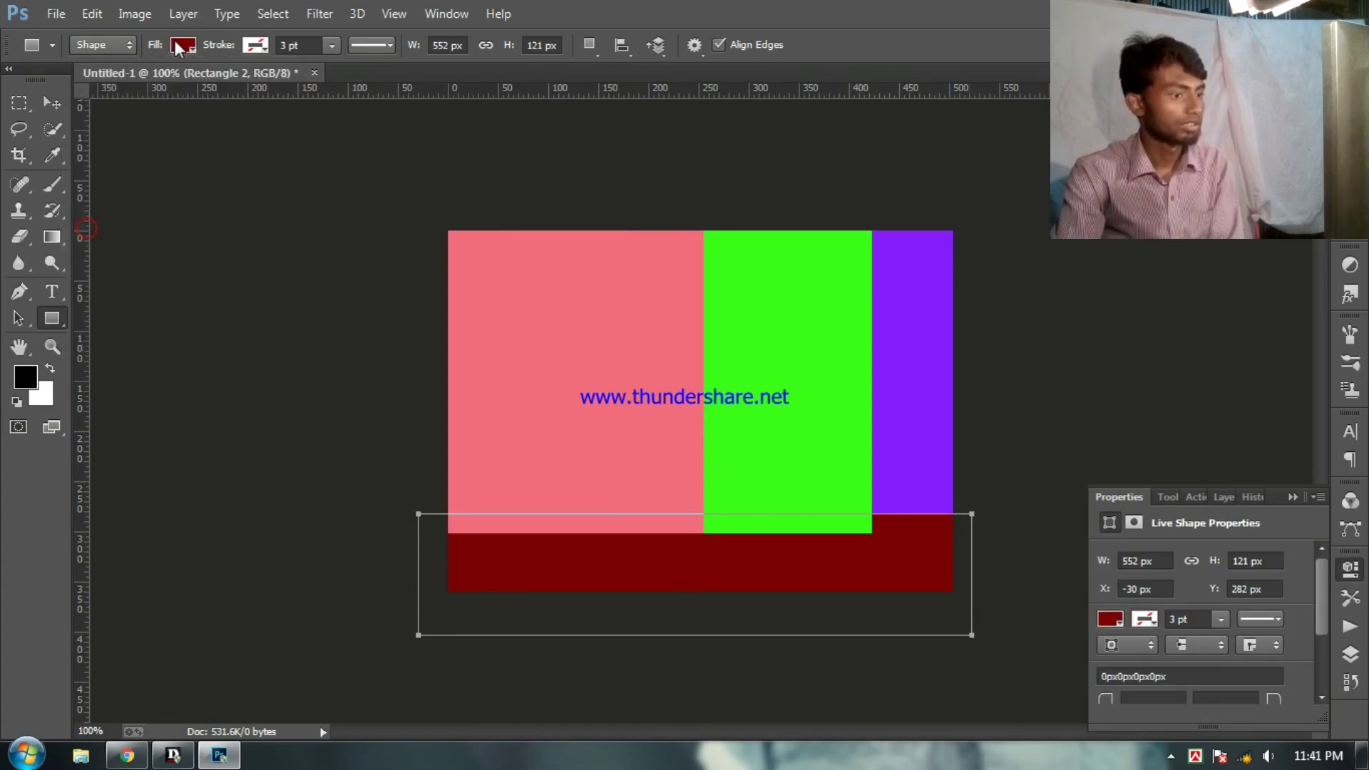
click(40, 100)
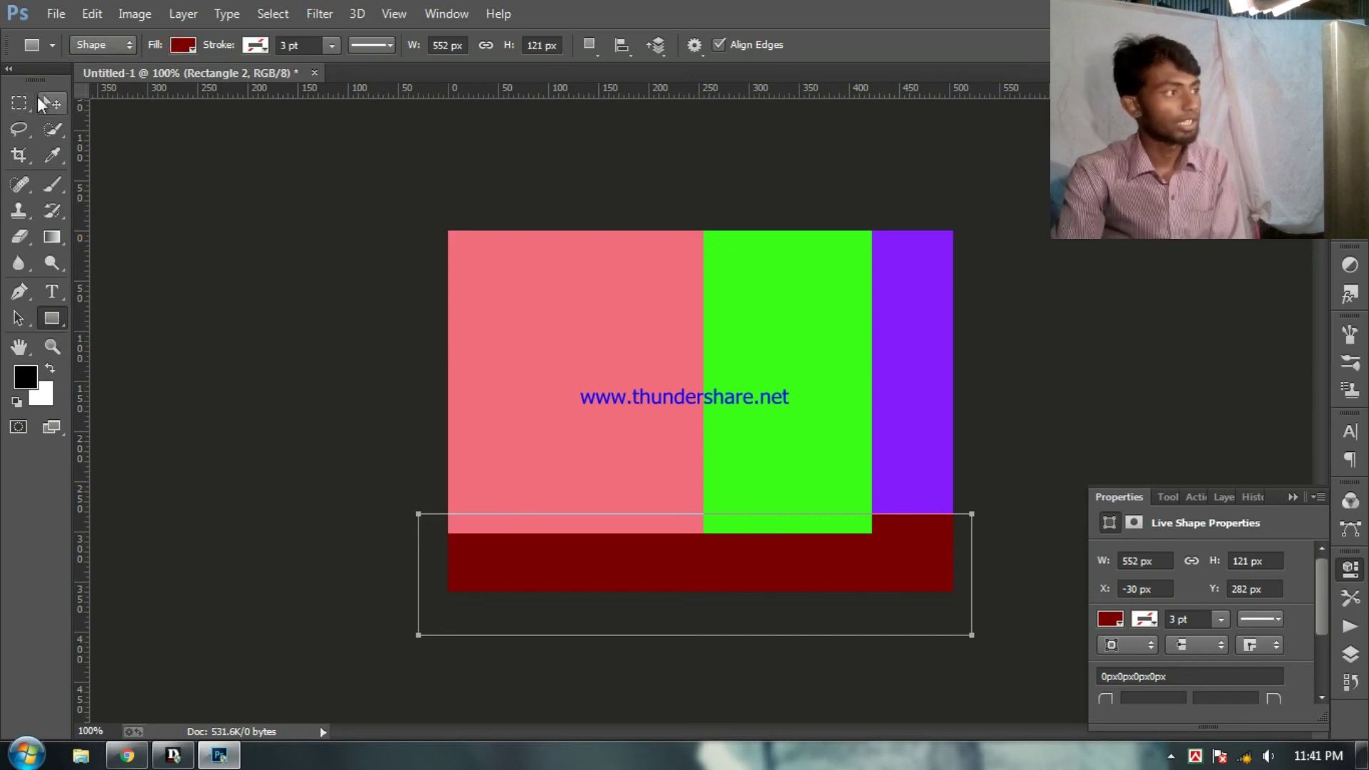
click(193, 258)
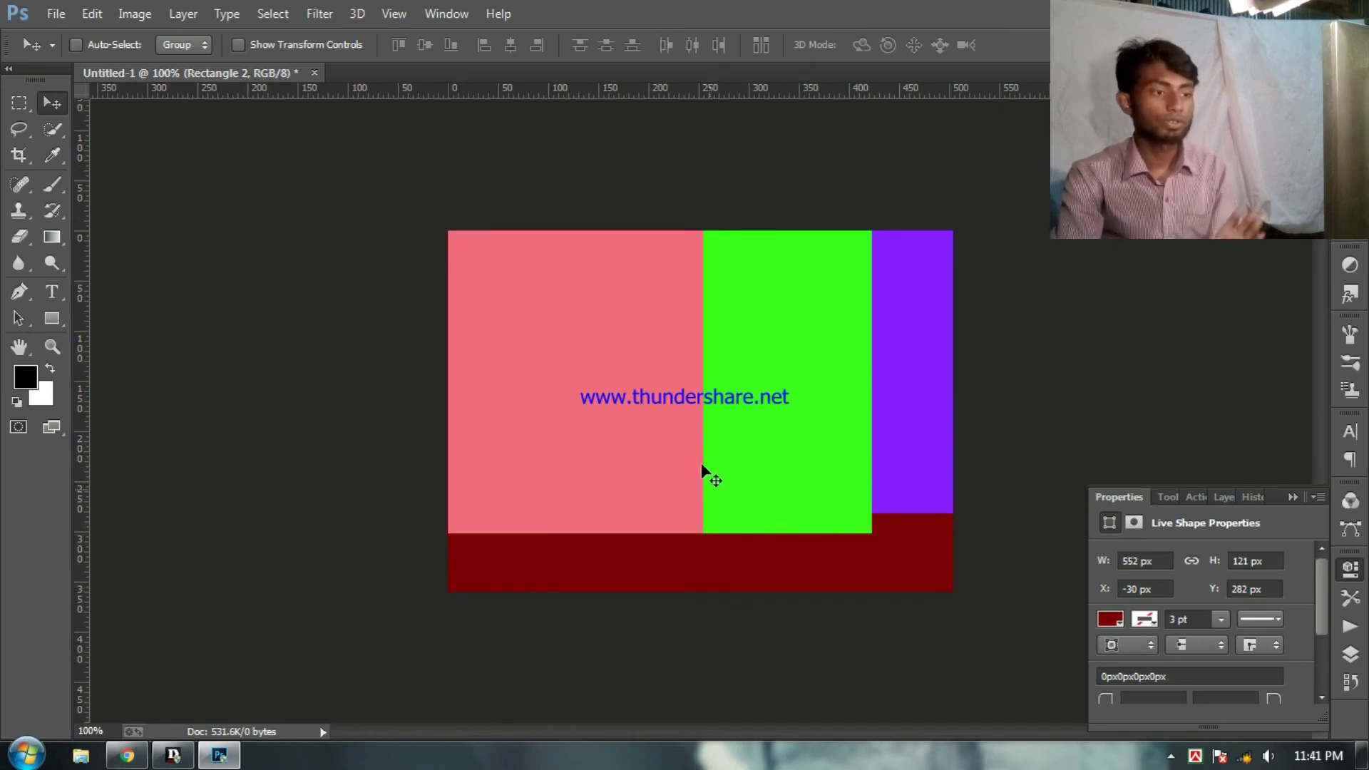
Step: Drag the green Rectangle 1 copy layer above the pink Rectangle 1 layer
click(1221, 497)
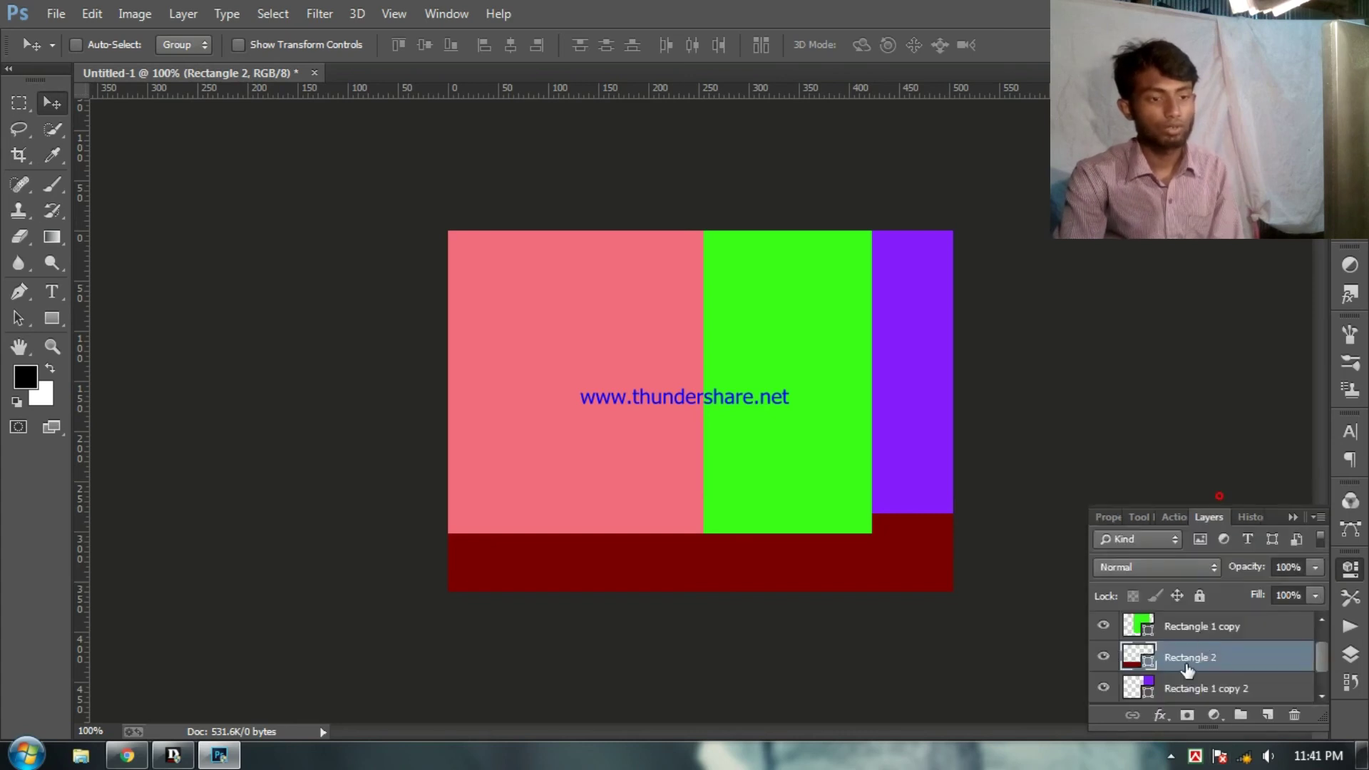
scroll(1198, 652, down, 1)
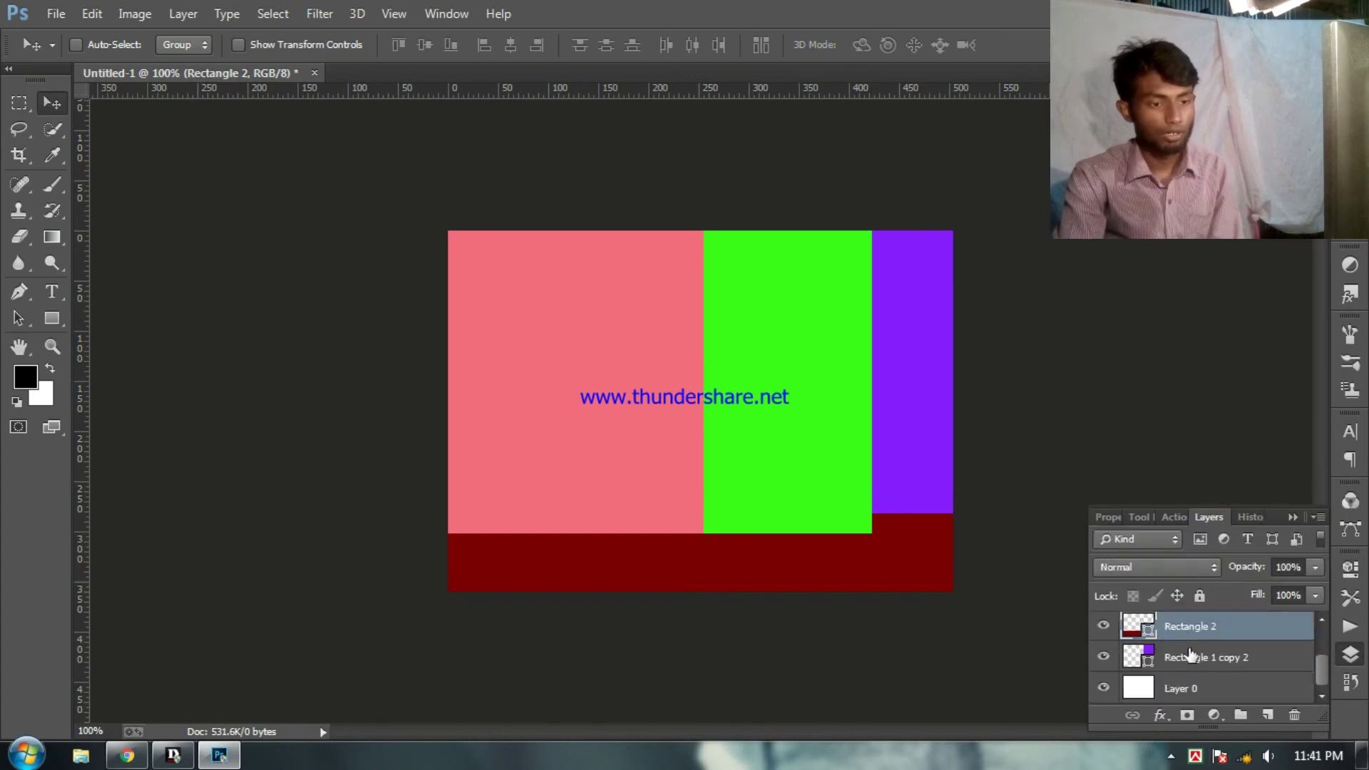
scroll(1189, 654, up, 1)
scroll(1180, 665, up, 1)
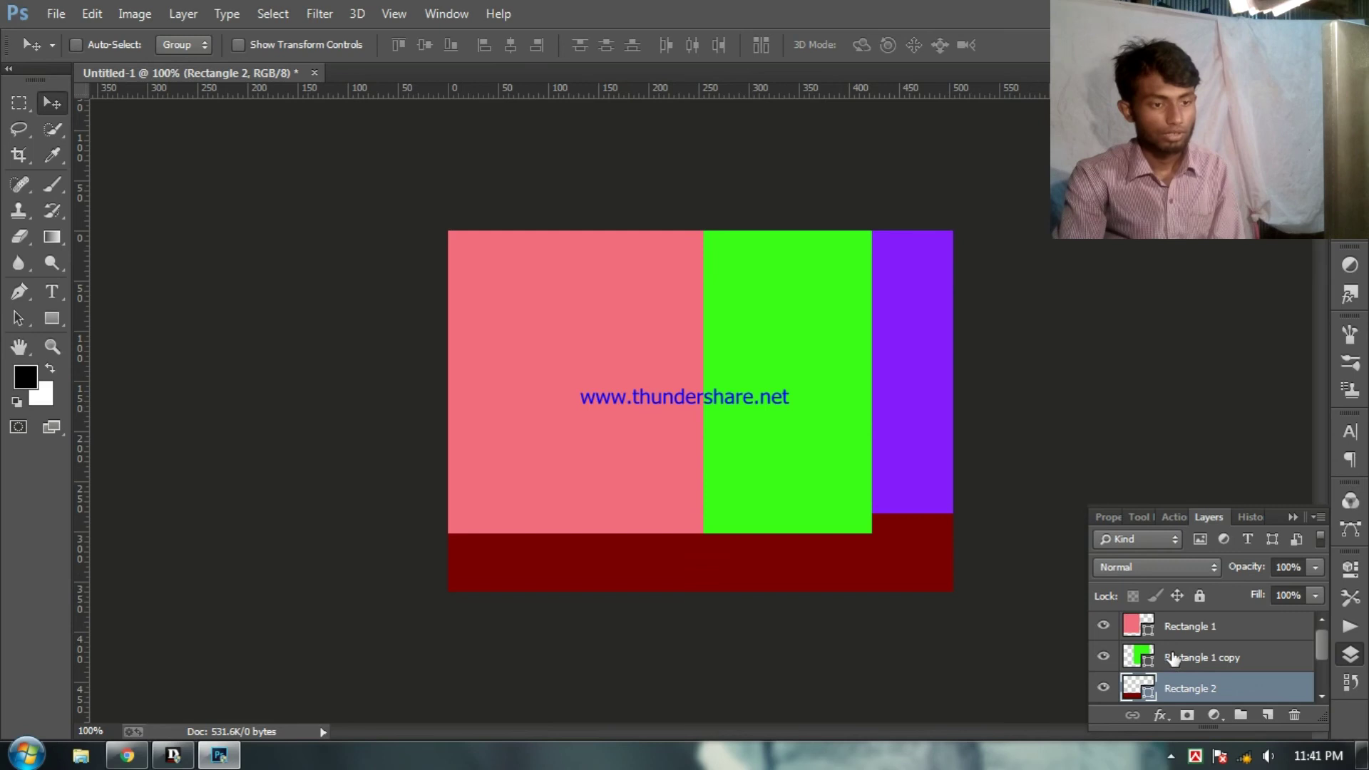
click(1176, 661)
drag(1189, 667, 1183, 615)
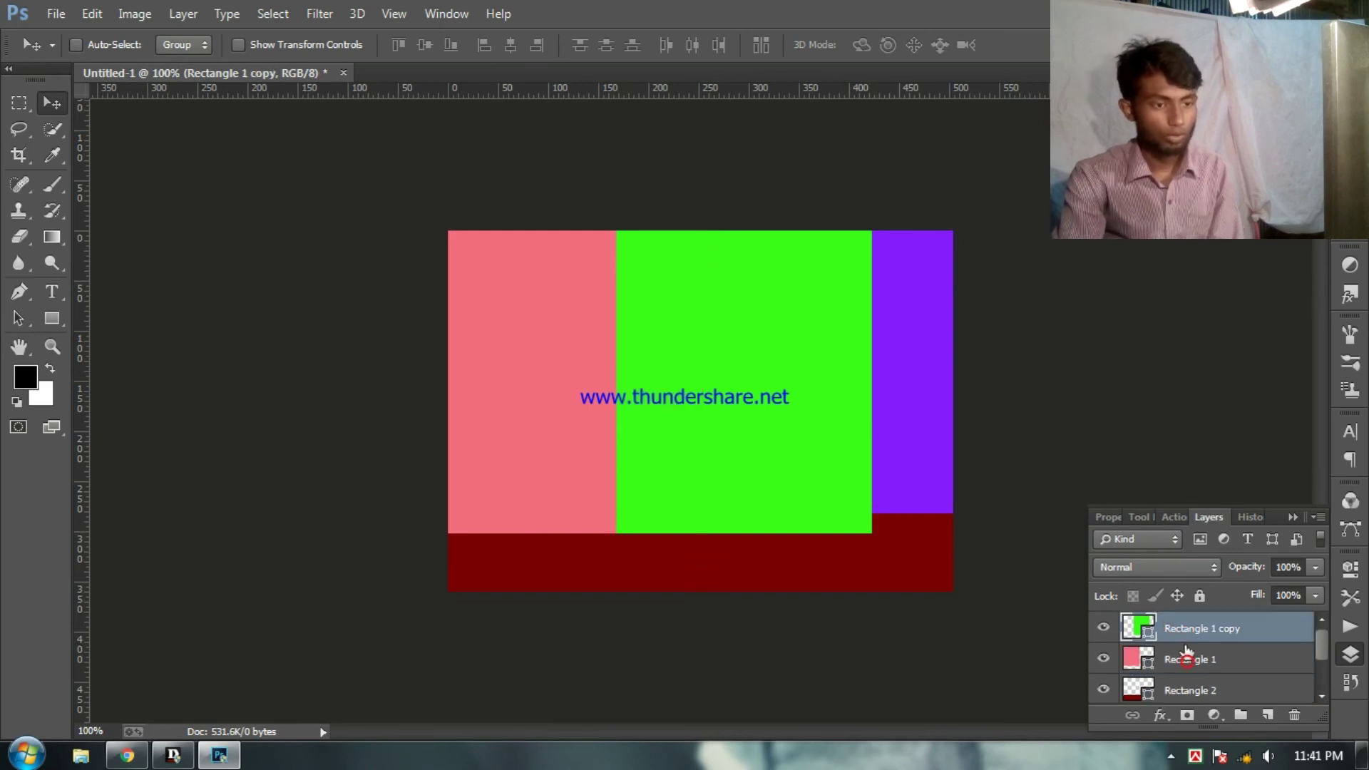
Step: Move the pink and green layers below the purple layer, leaving Rectangle 2 on top
scroll(1185, 655, down, 1)
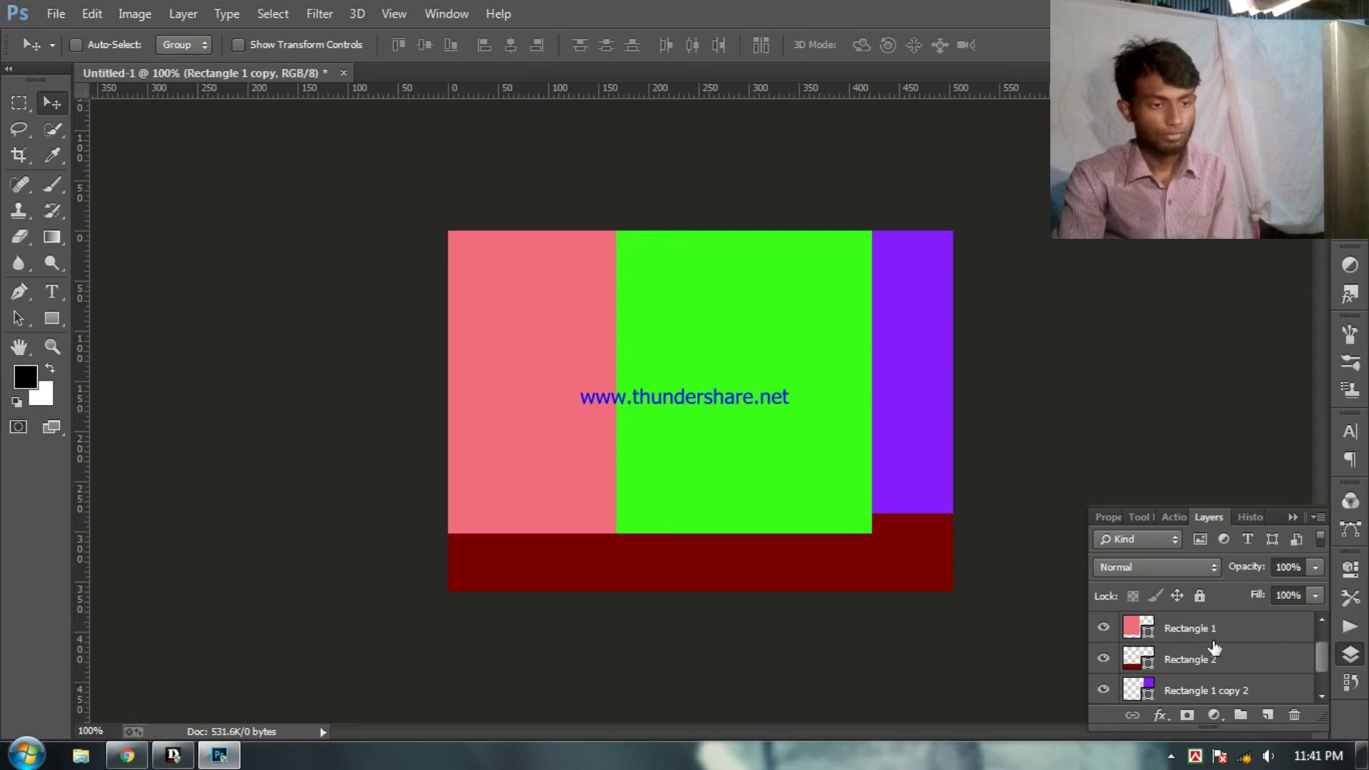
drag(1191, 644, 1200, 703)
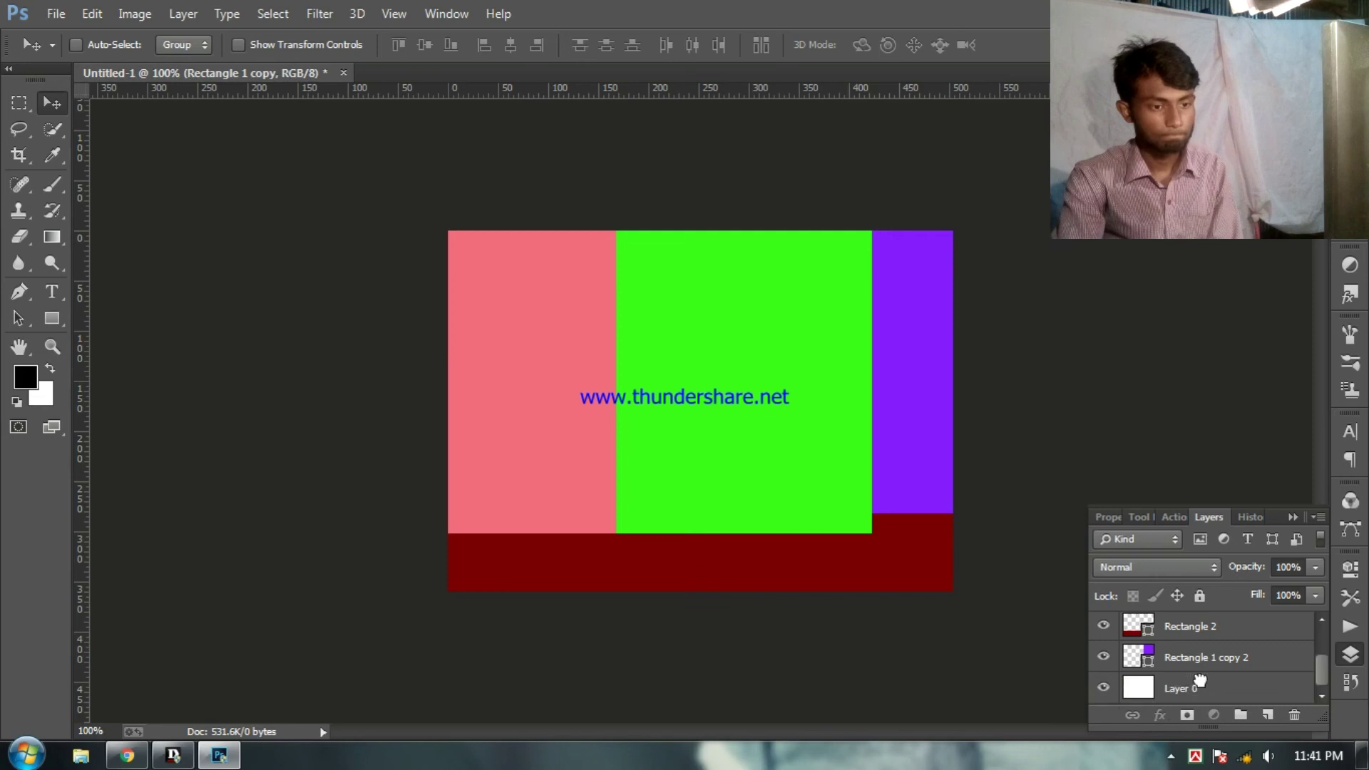
drag(1200, 702, 1202, 687)
scroll(1205, 667, up, 2)
mouse_move(1191, 630)
mouse_down()
mouse_move(1187, 677)
mouse_move(1188, 631)
mouse_move(1164, 630)
mouse_up()
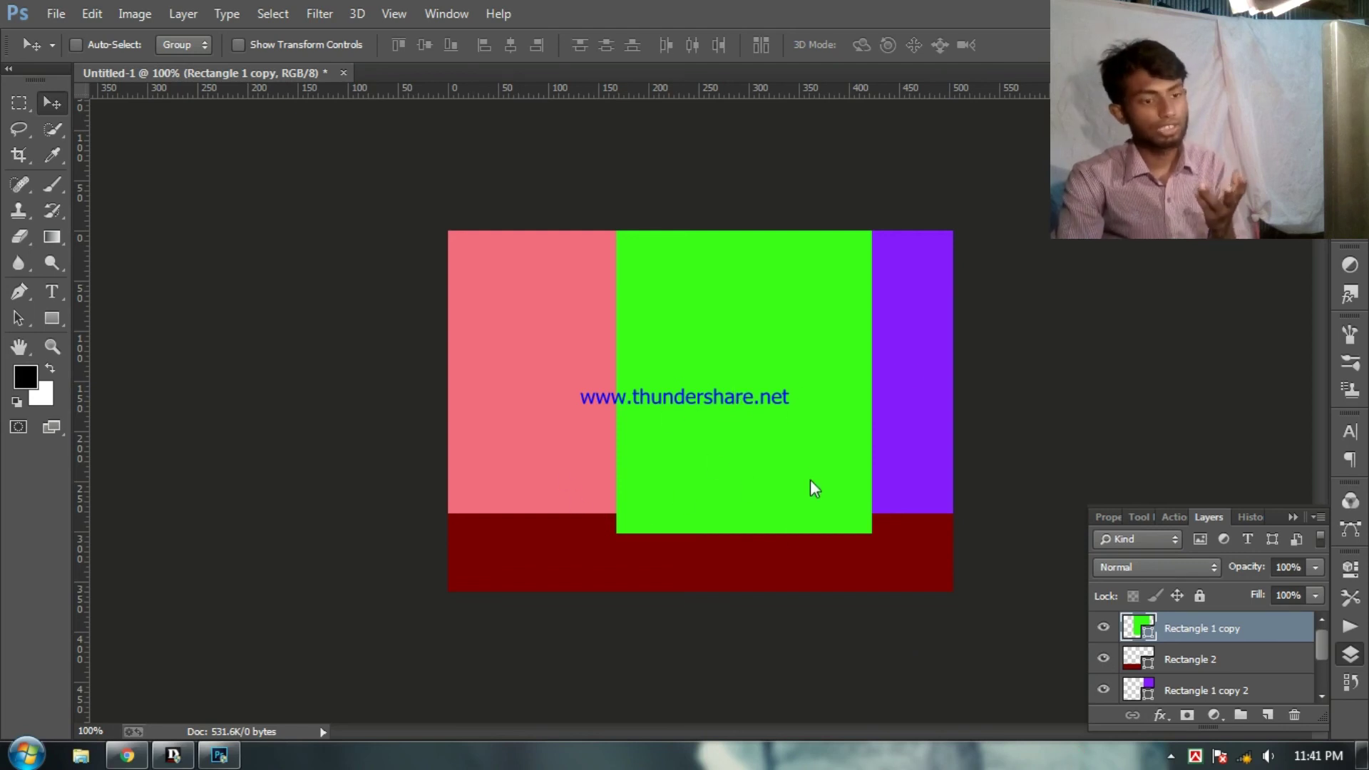
drag(1172, 628, 1173, 670)
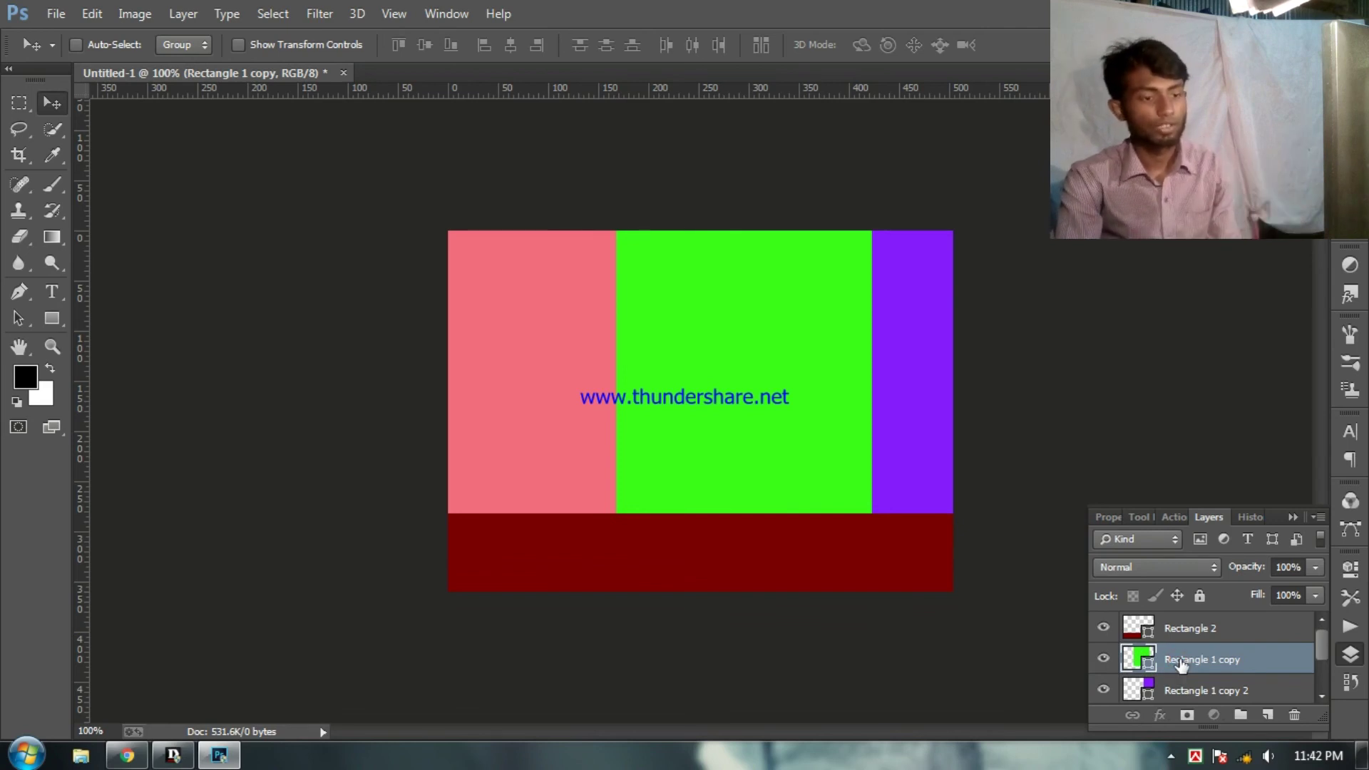
drag(1182, 663, 1184, 702)
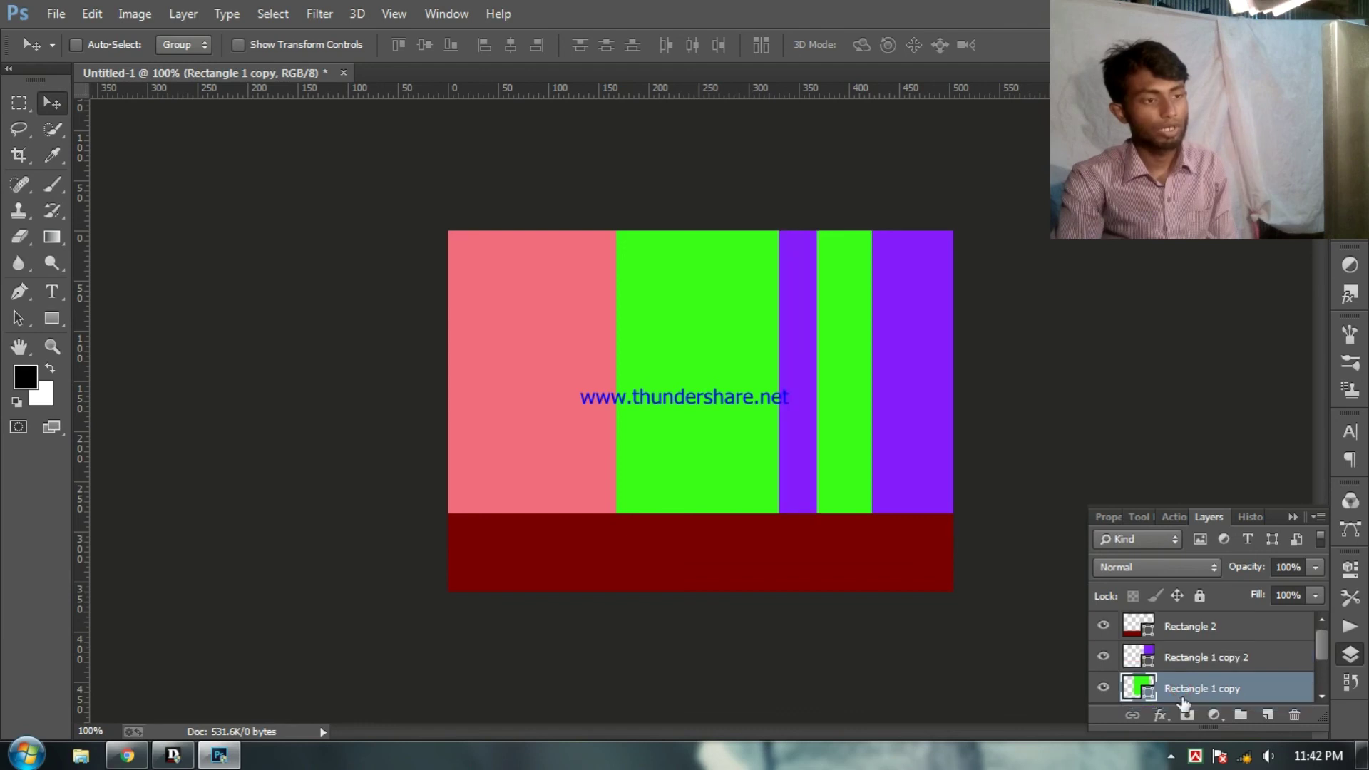
scroll(1183, 700, down, 2)
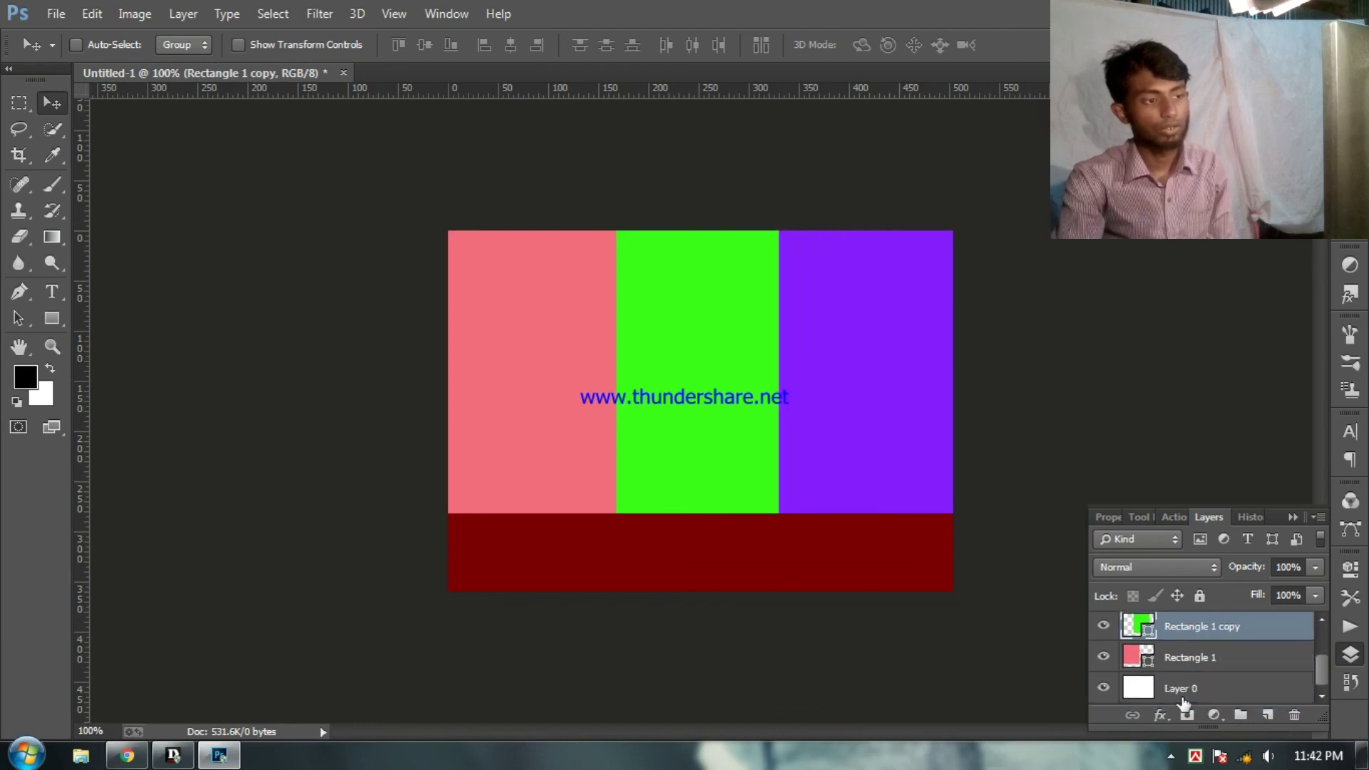